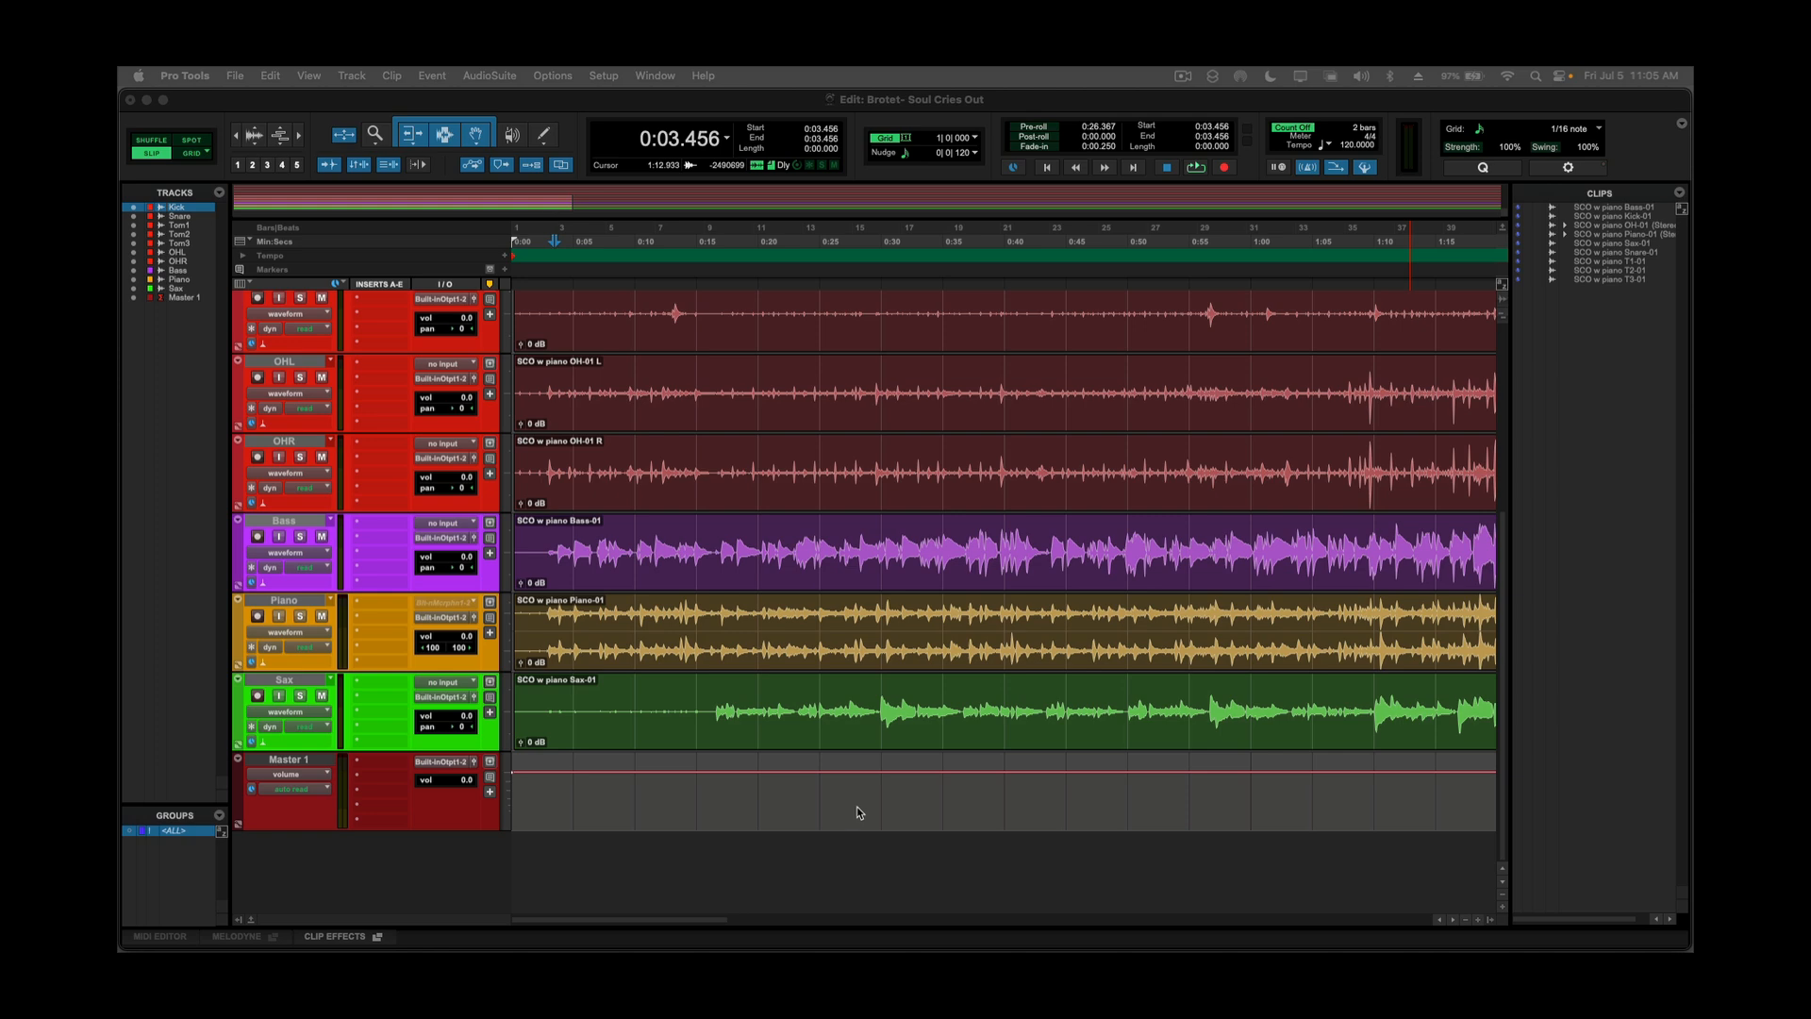
Play the session from near its start and look over every track's waveform from Kick down to Master 1.
scroll(826, 708, "up", 5)
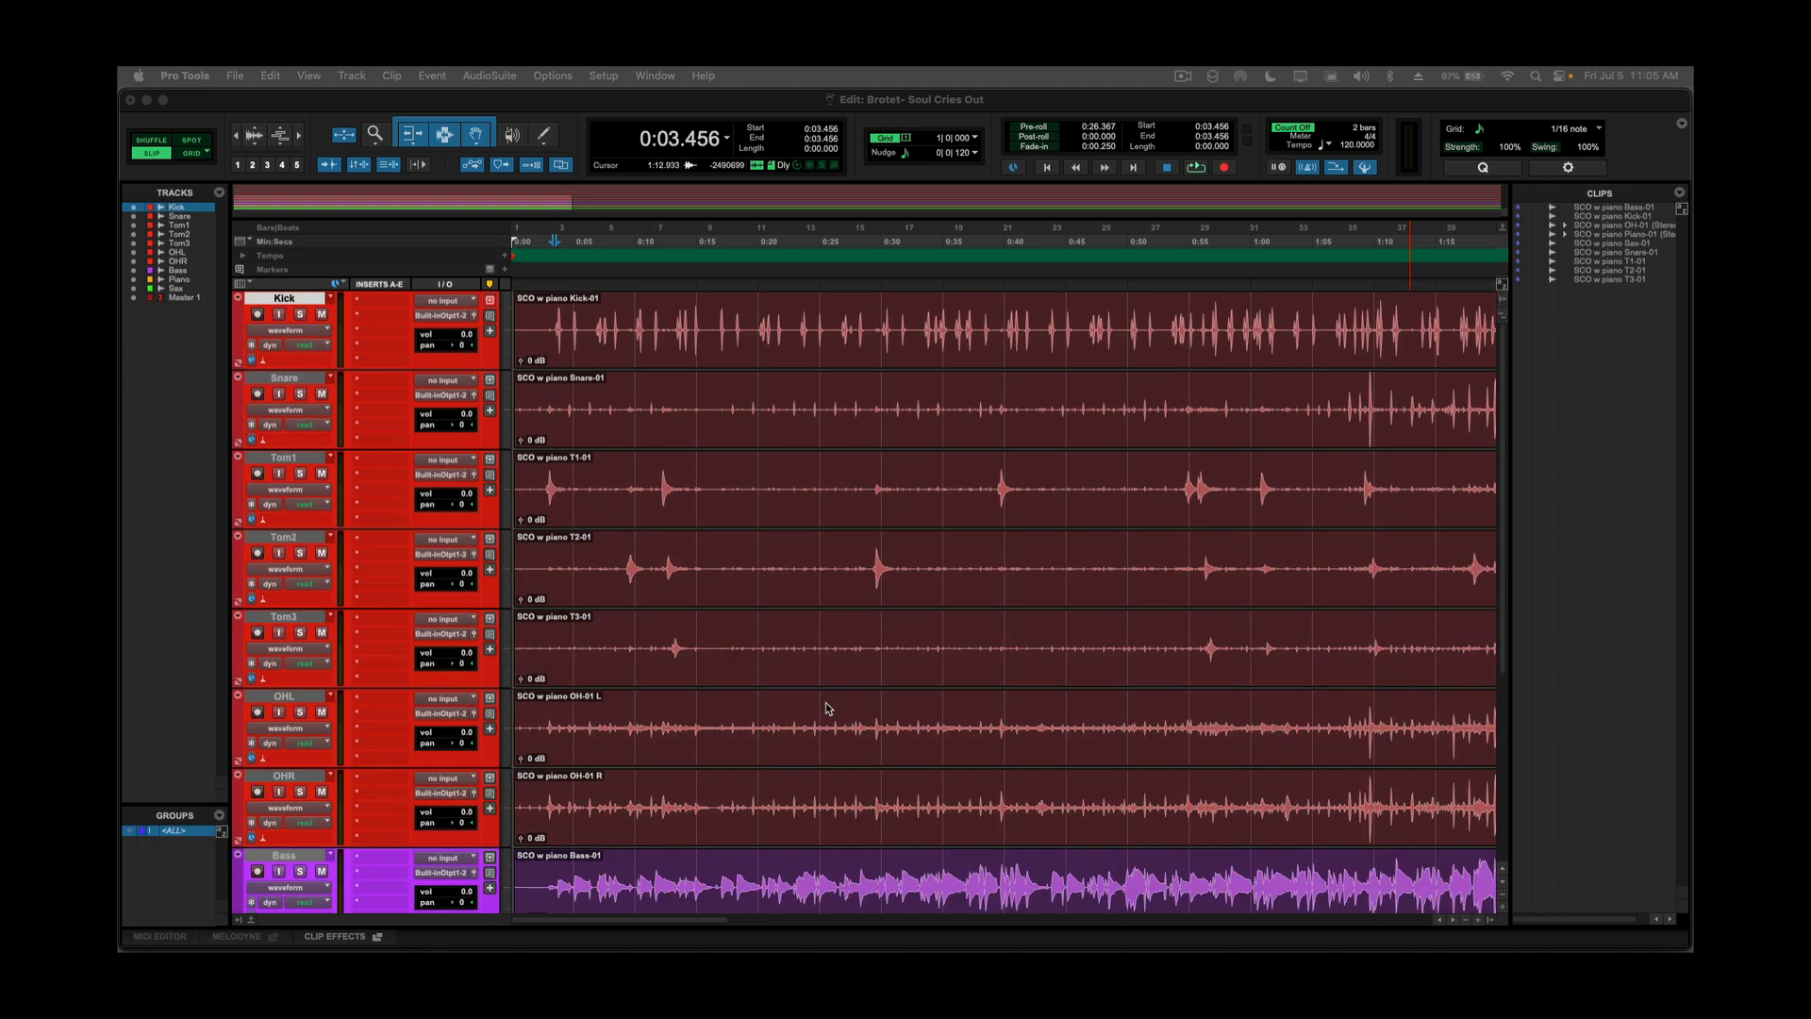
scroll(826, 707, "down", 5)
scroll(819, 710, "up", 5)
left_click(601, 453)
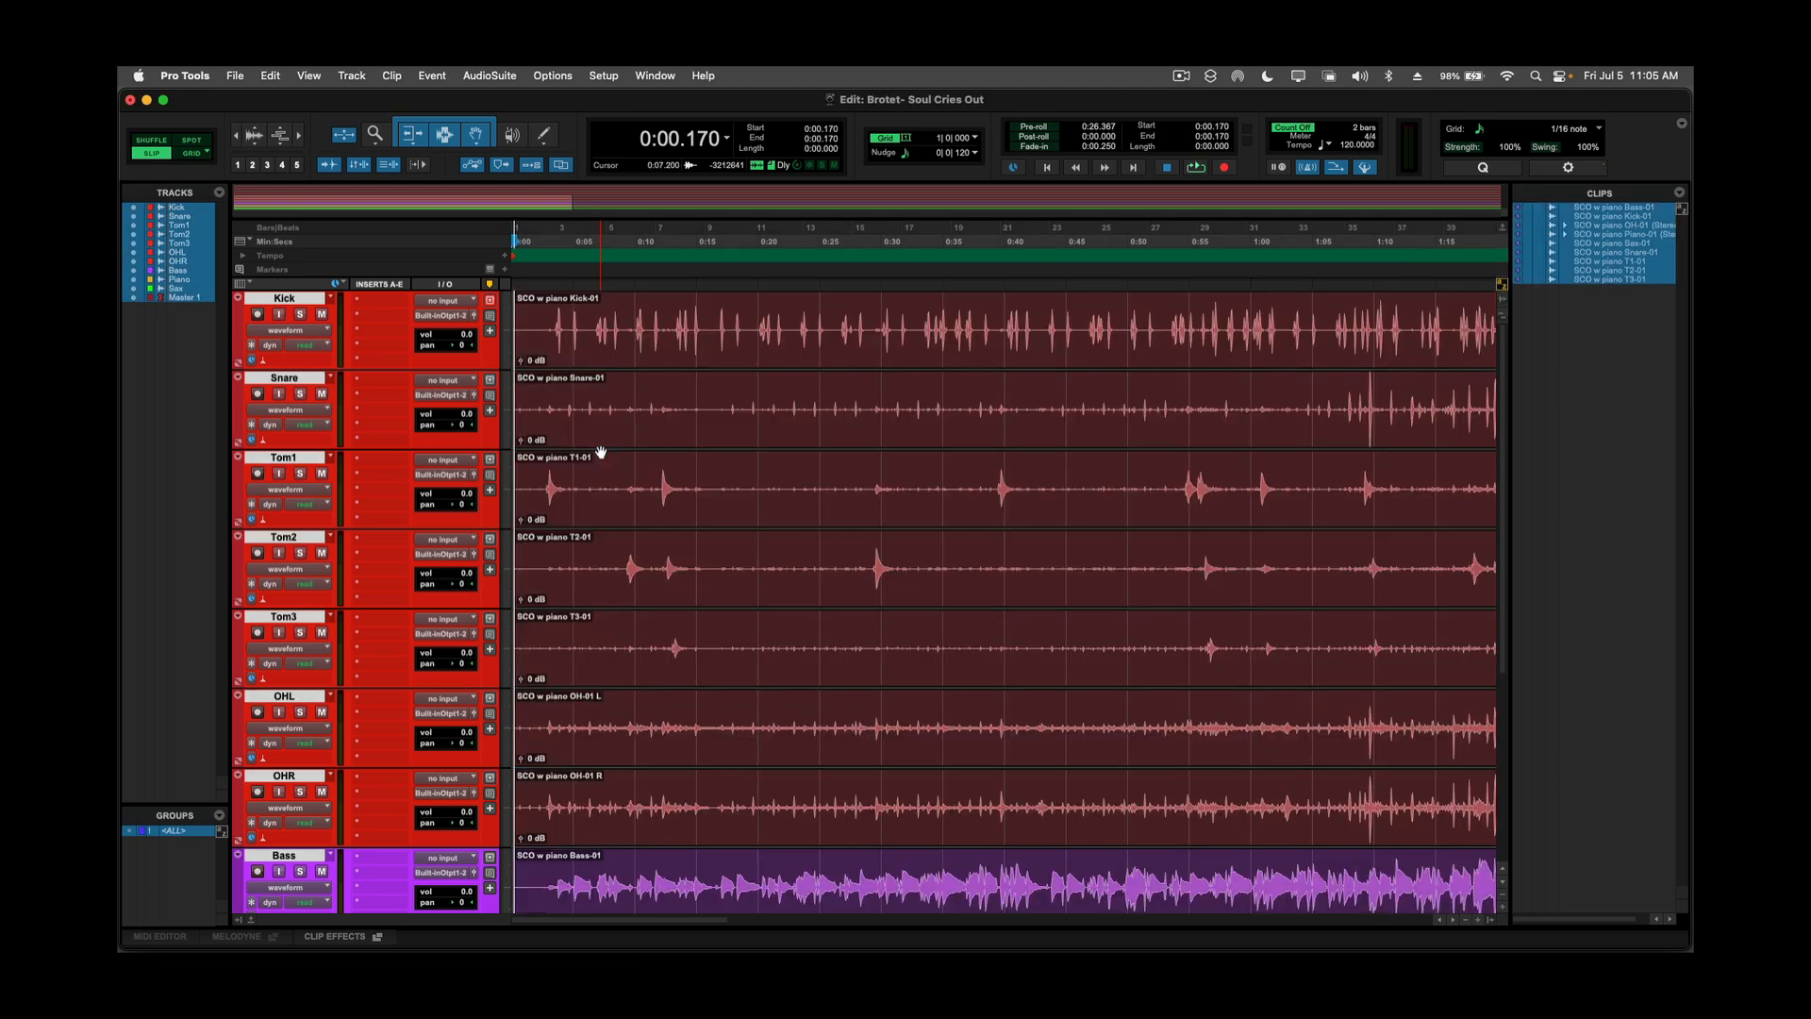
key("space")
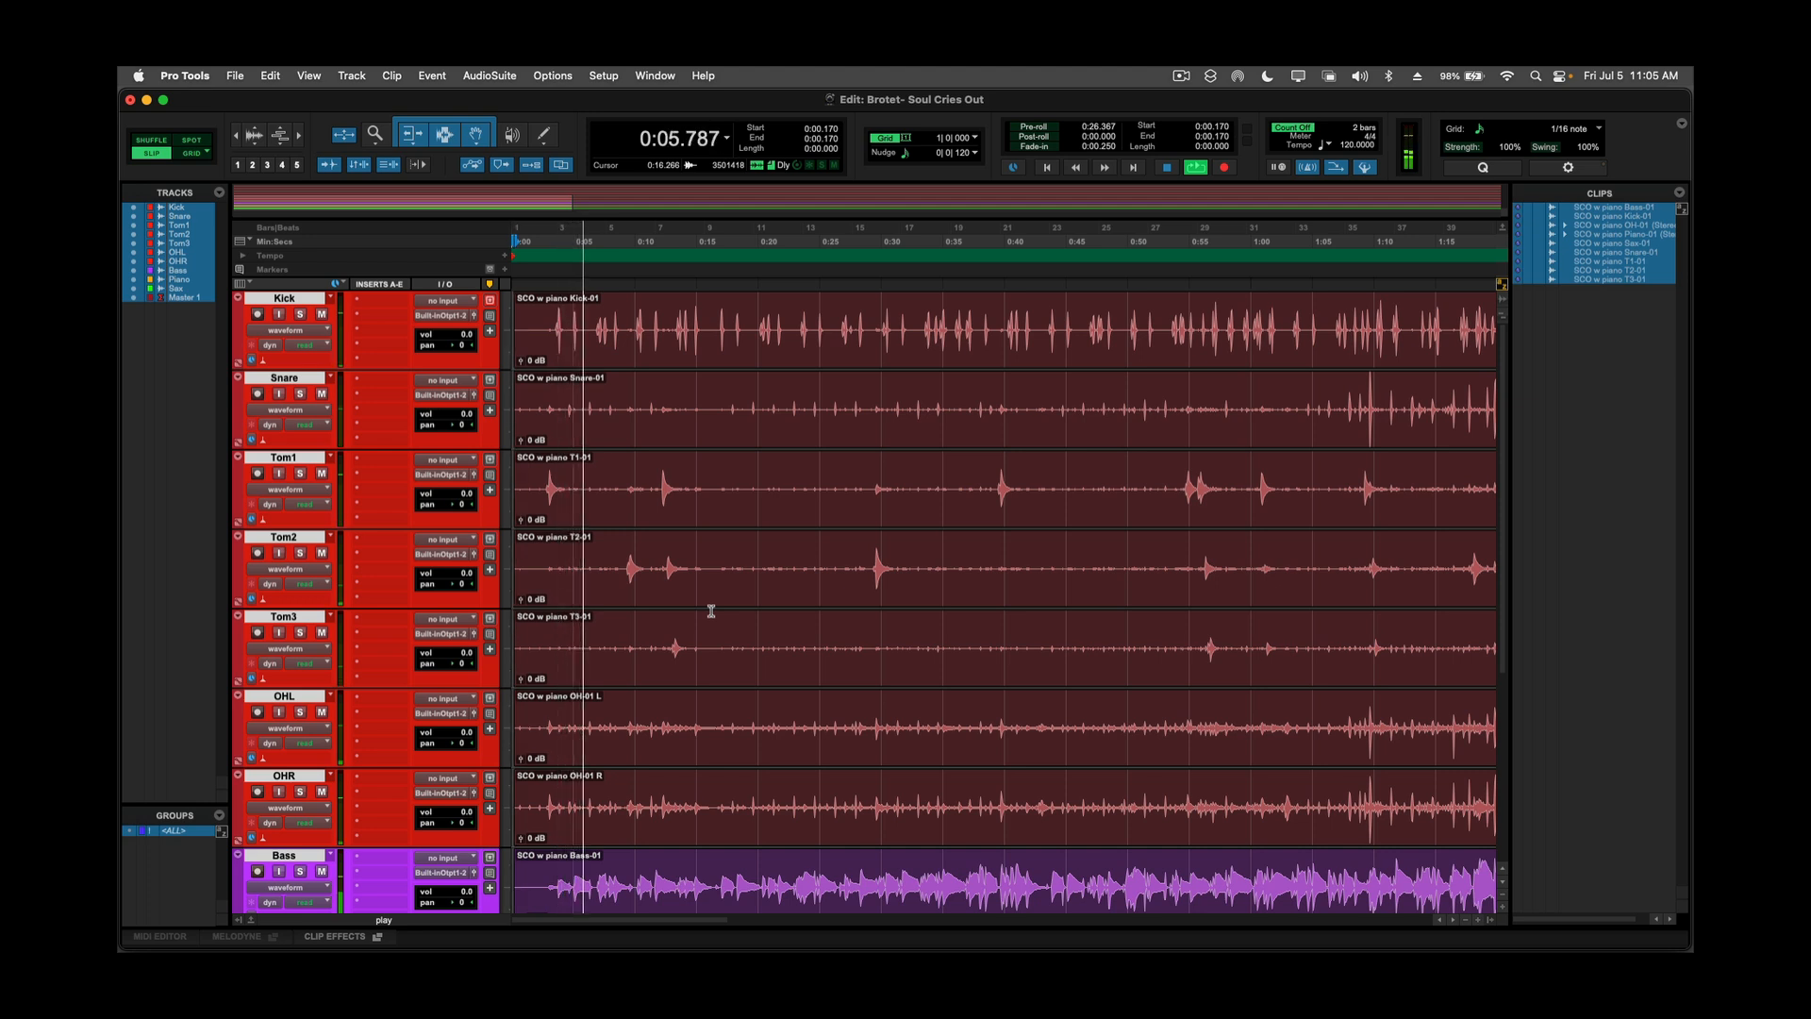
scroll(717, 611, "right", 1)
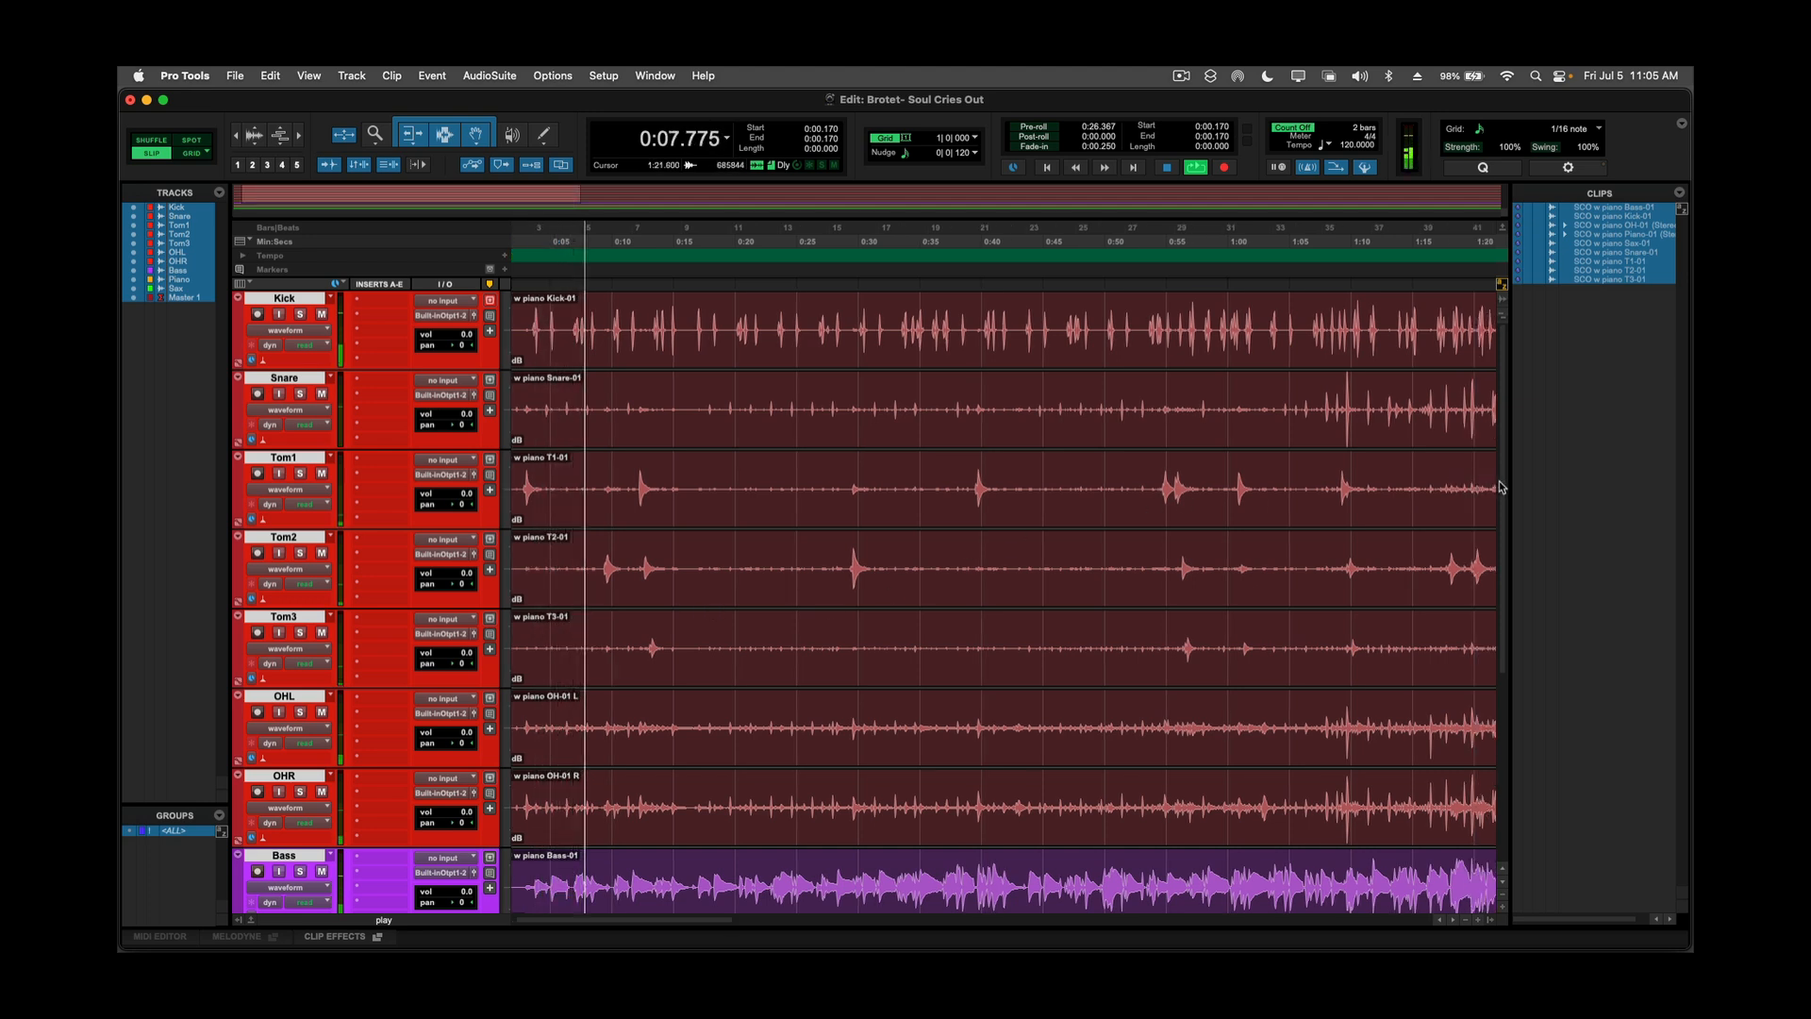
scroll(1500, 504, "down", 2)
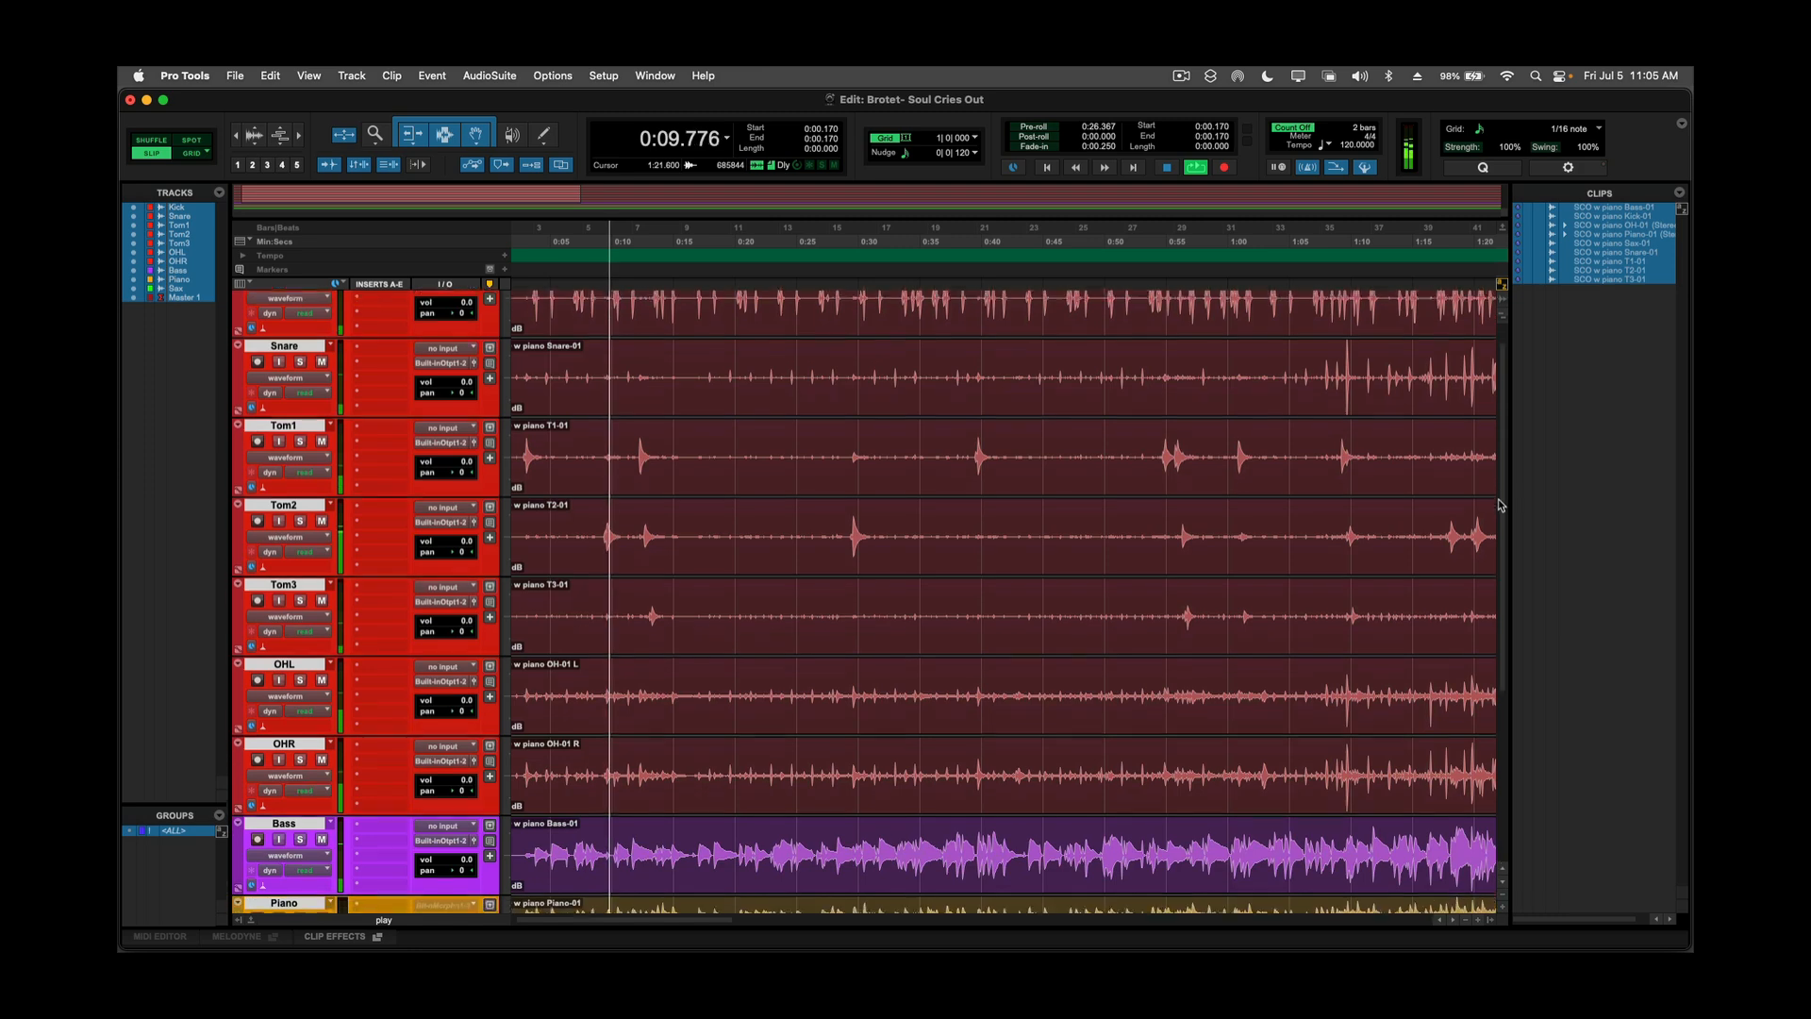
scroll(1499, 505, "down", 10)
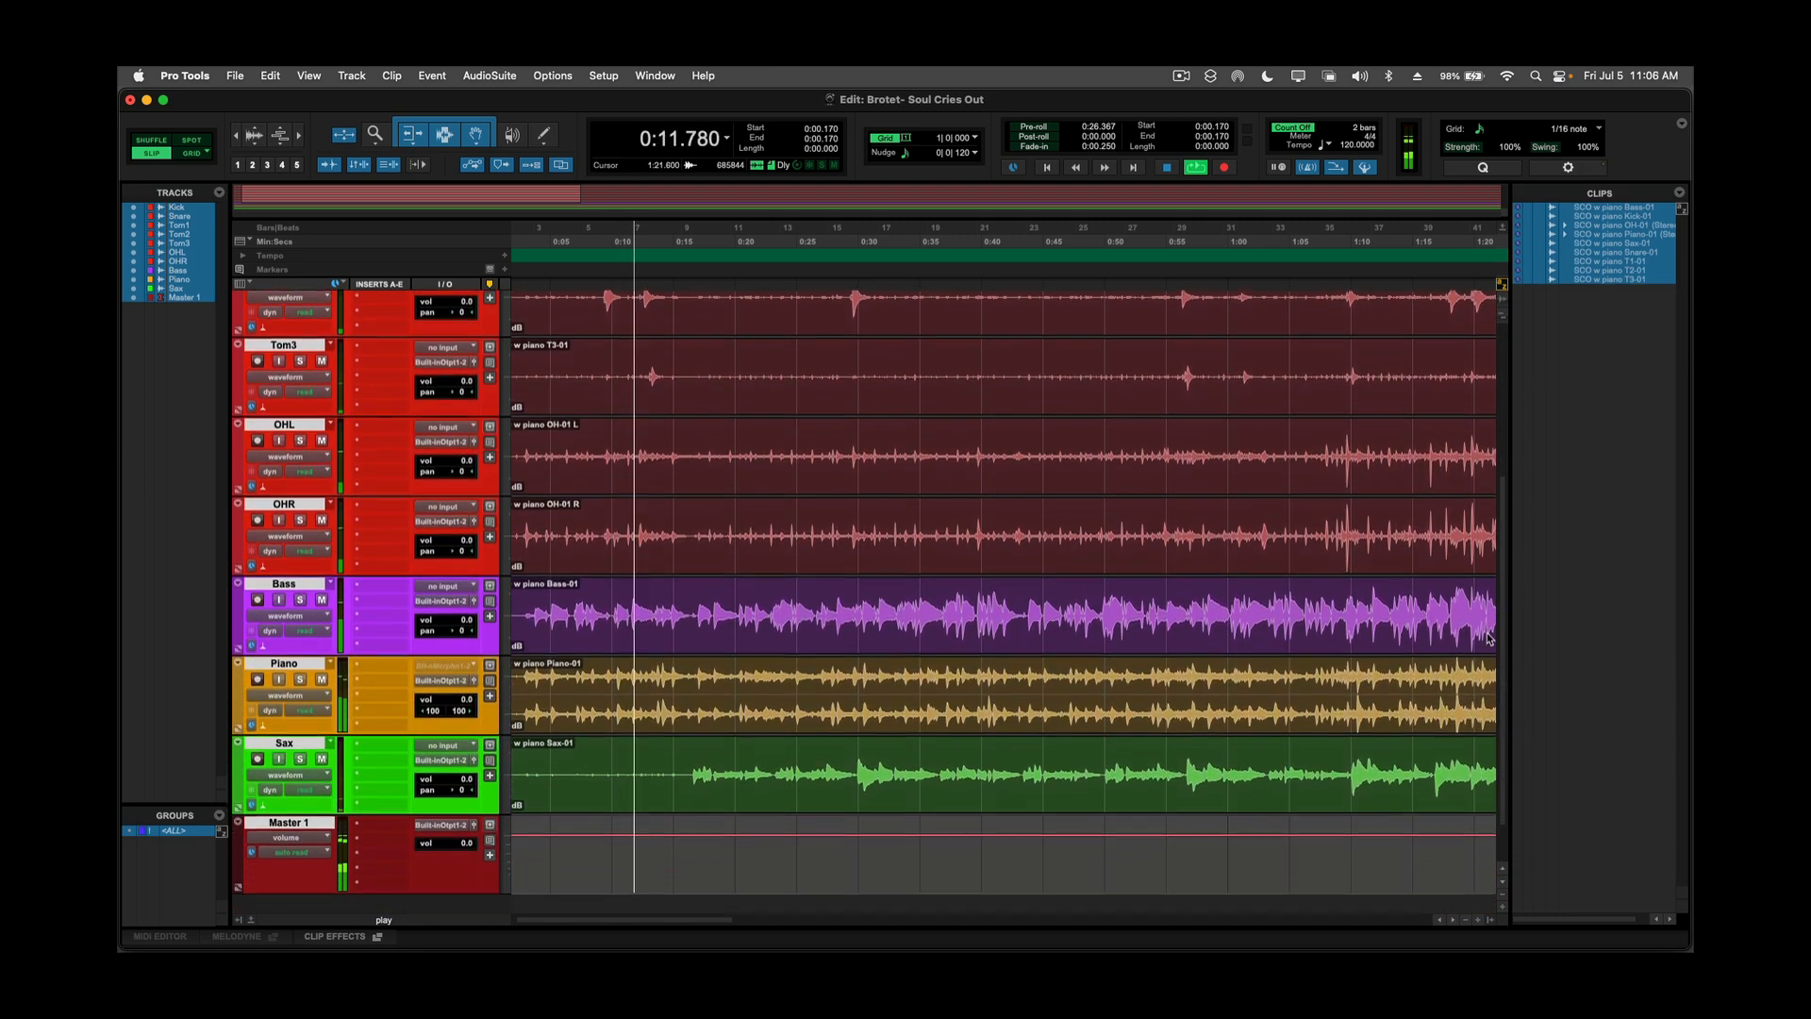
scroll(1489, 639, "down", 1)
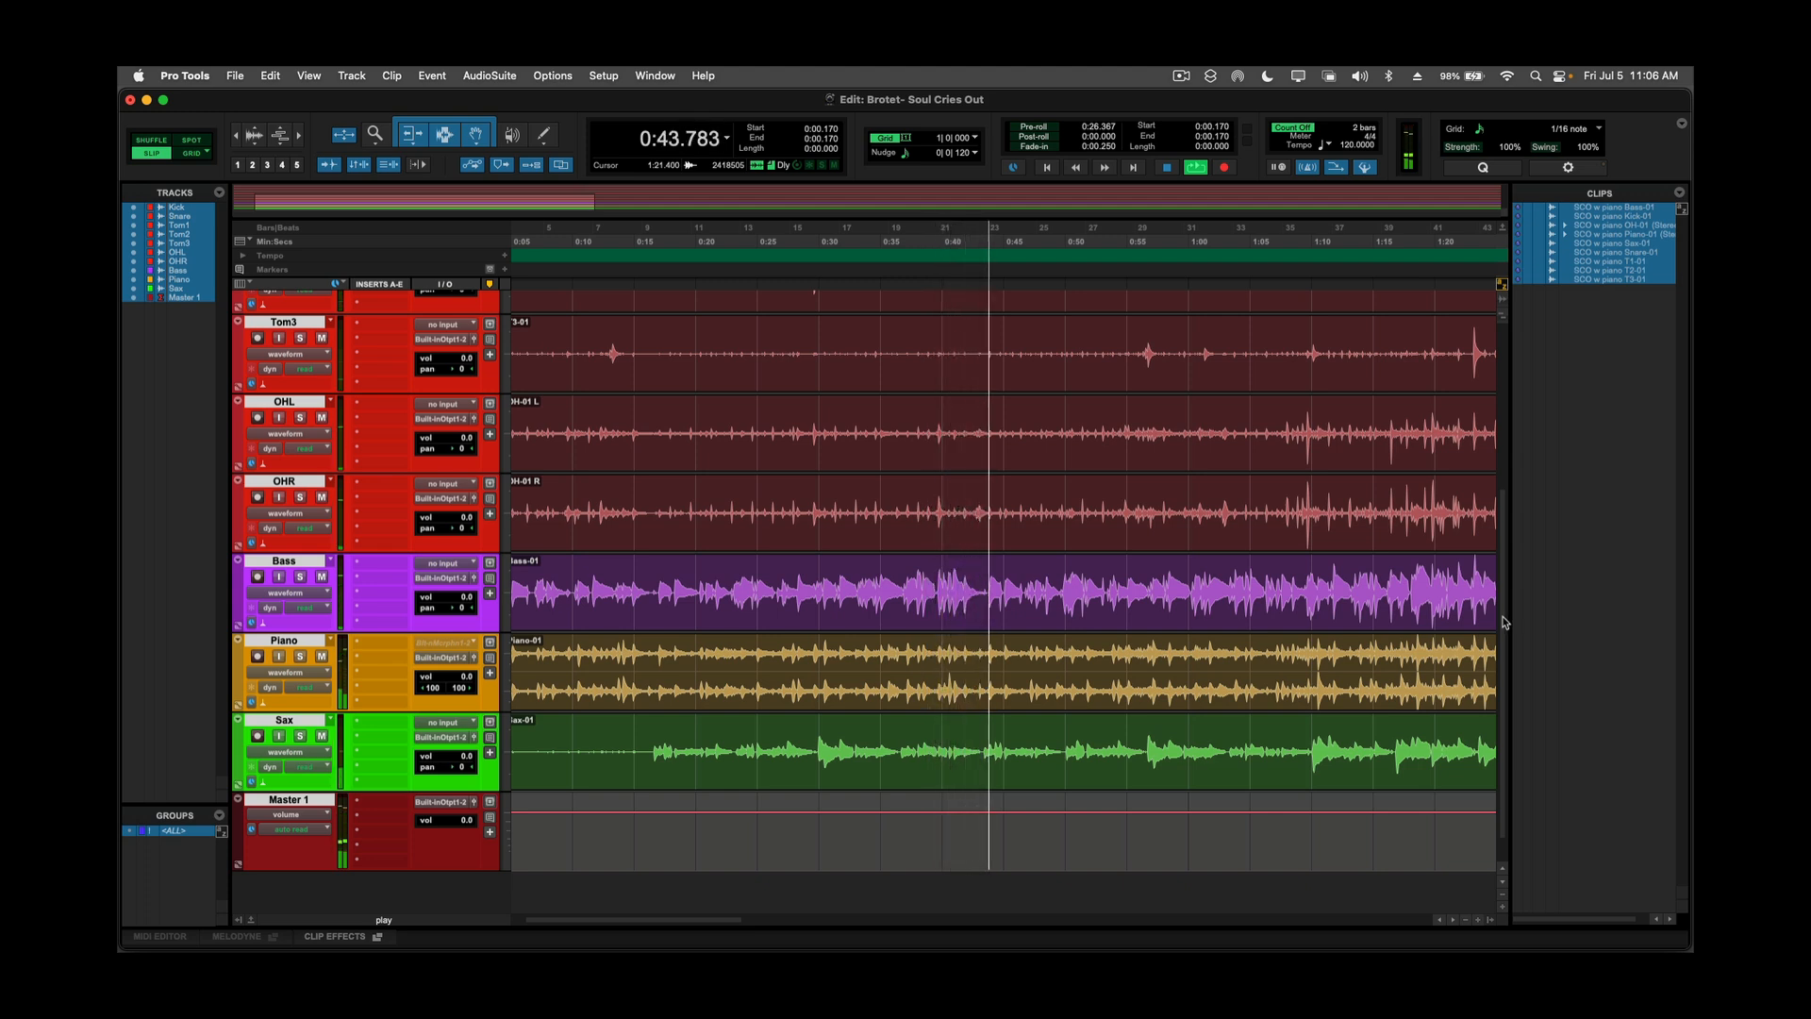
key("space")
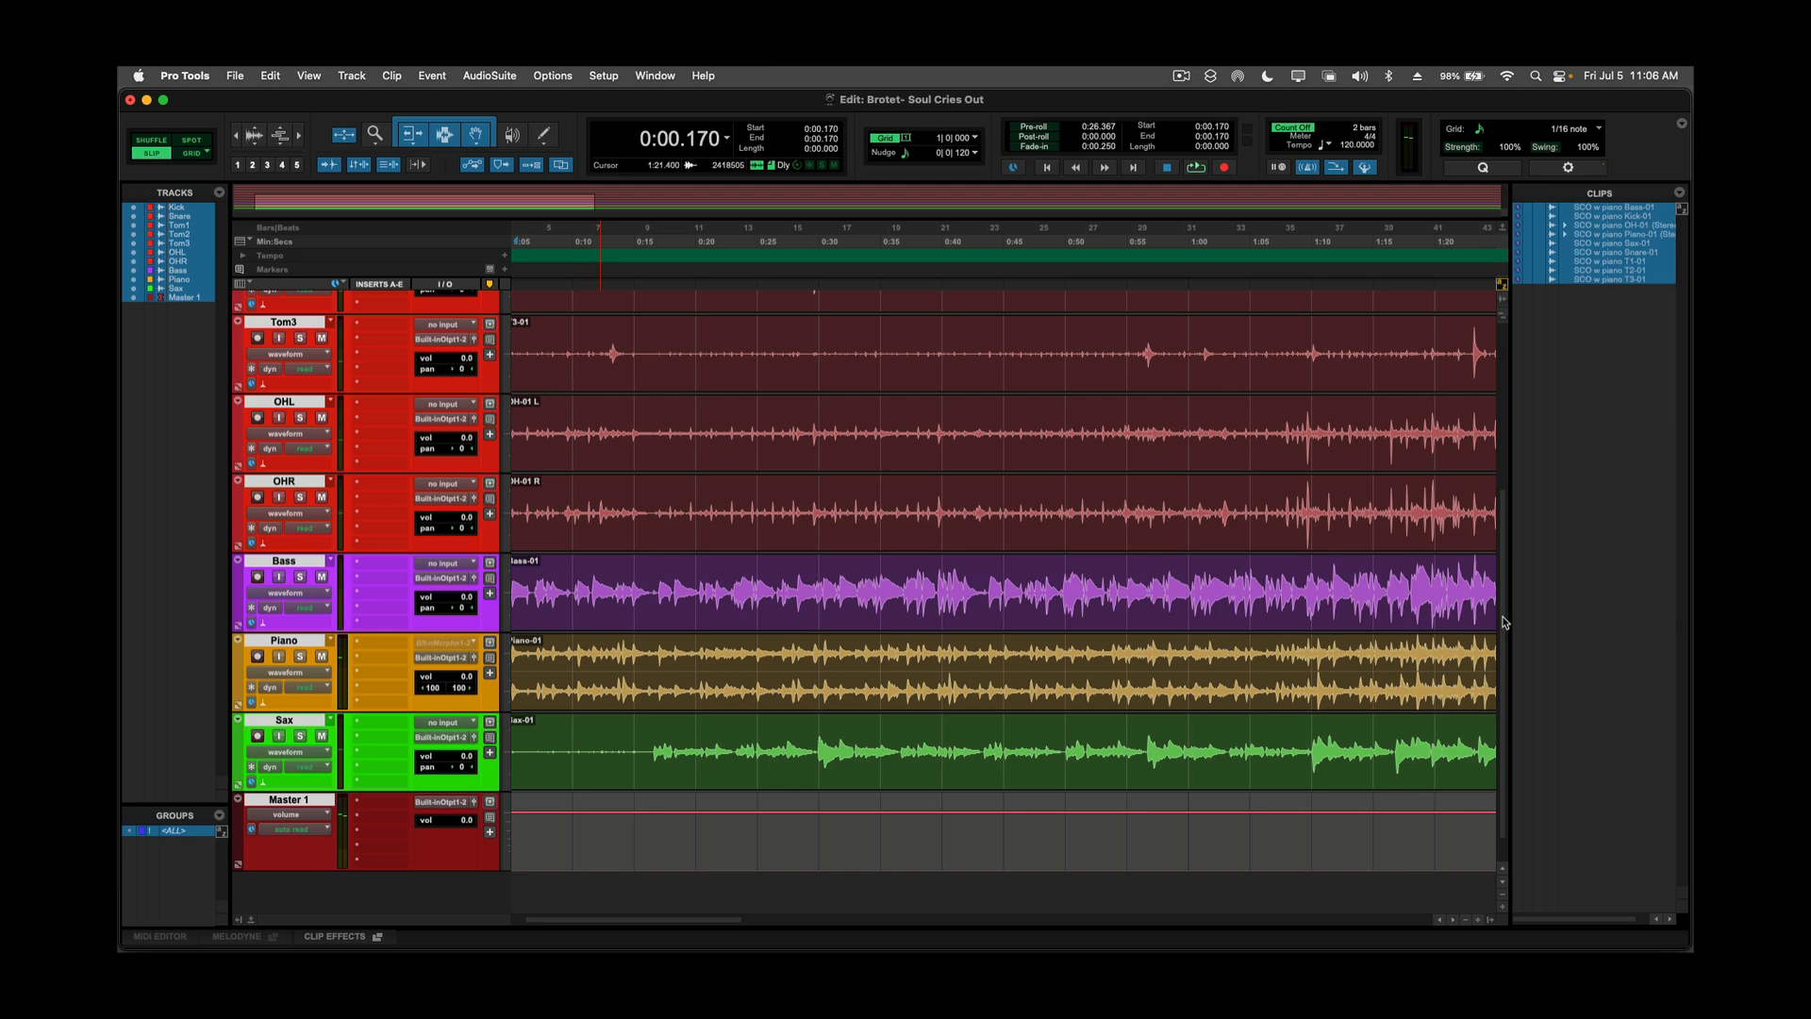
key("super+bracketleft")
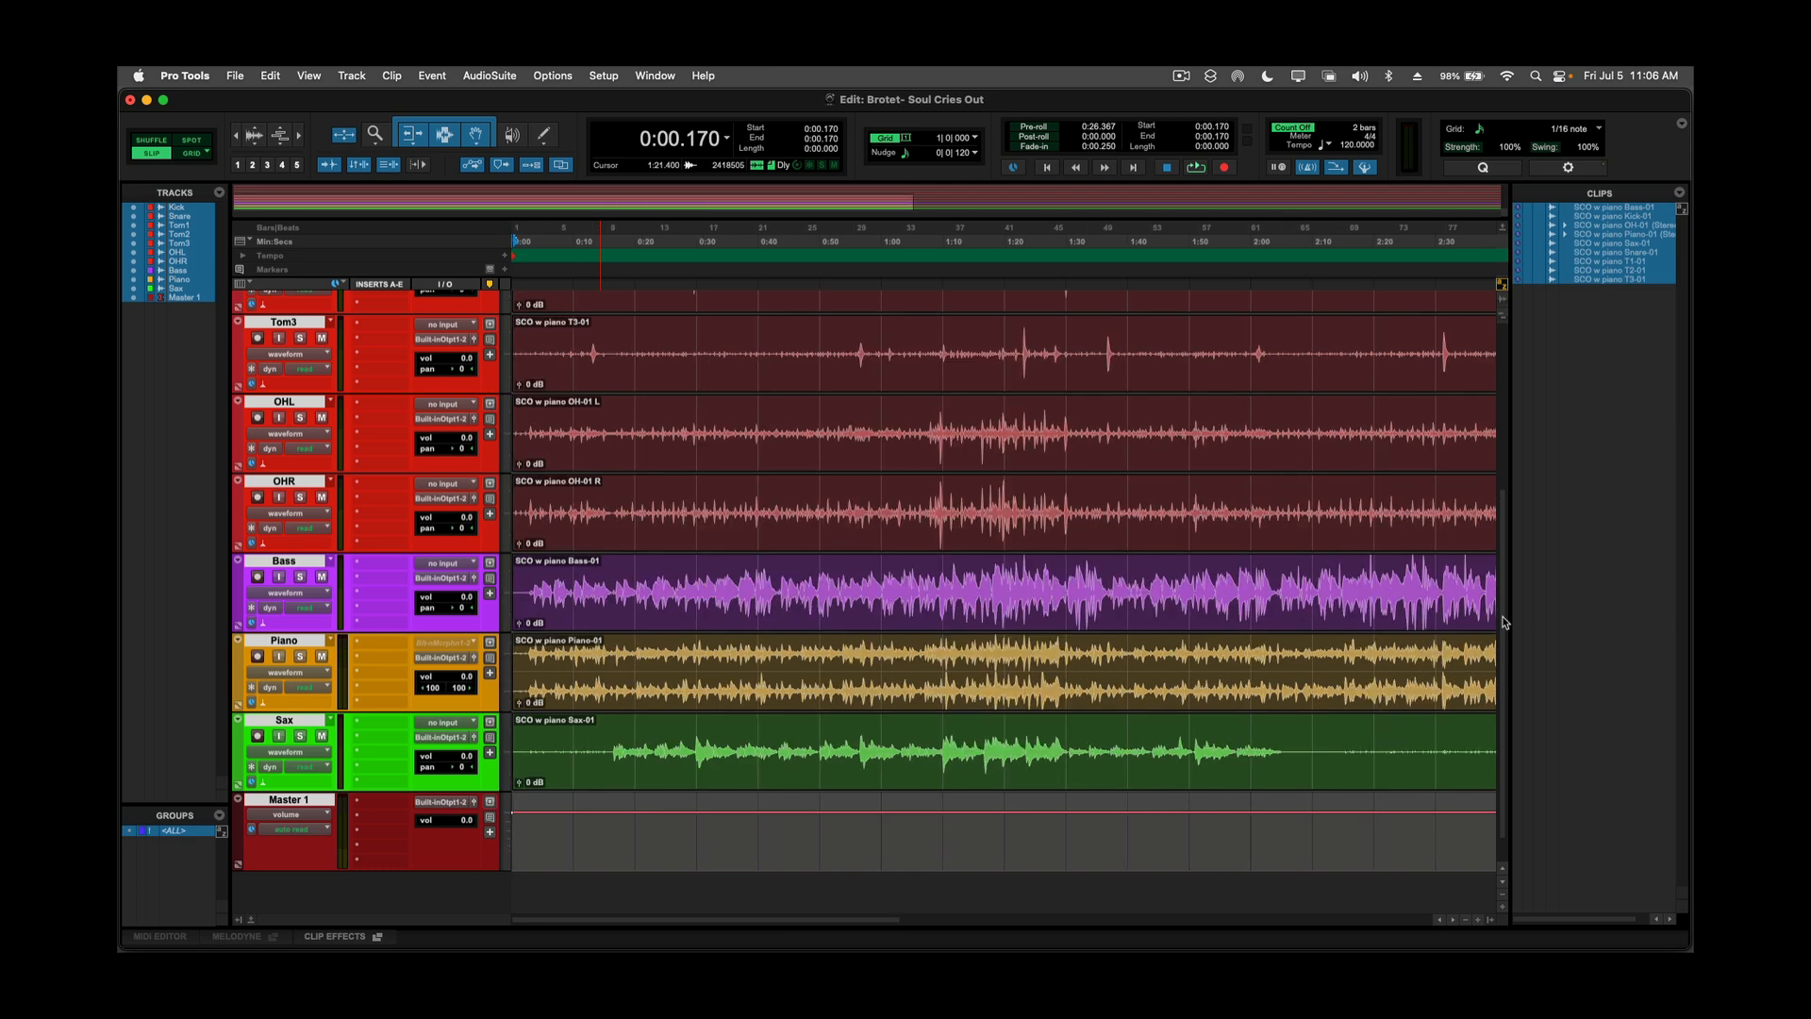
scroll(1505, 623, "up", 3)
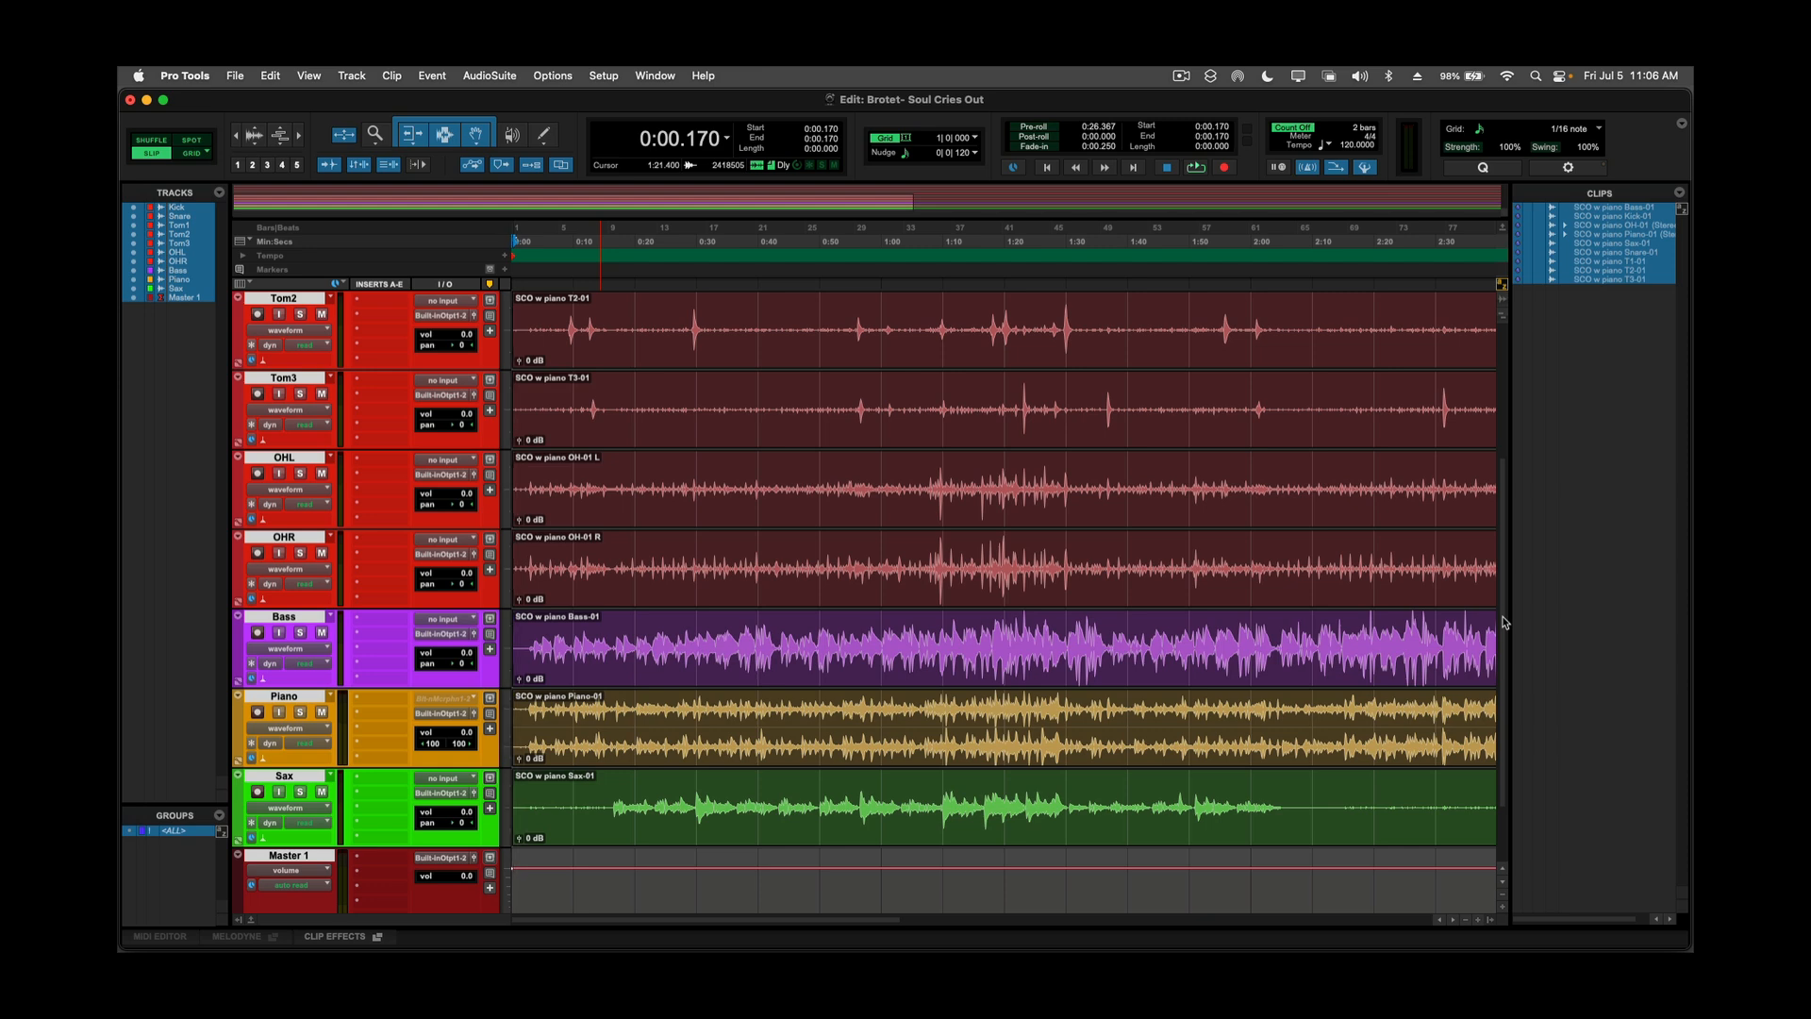
Lower all grouped faders to -10.5 dB in the Mix window and deactivate the ALL group.
key("super+equal")
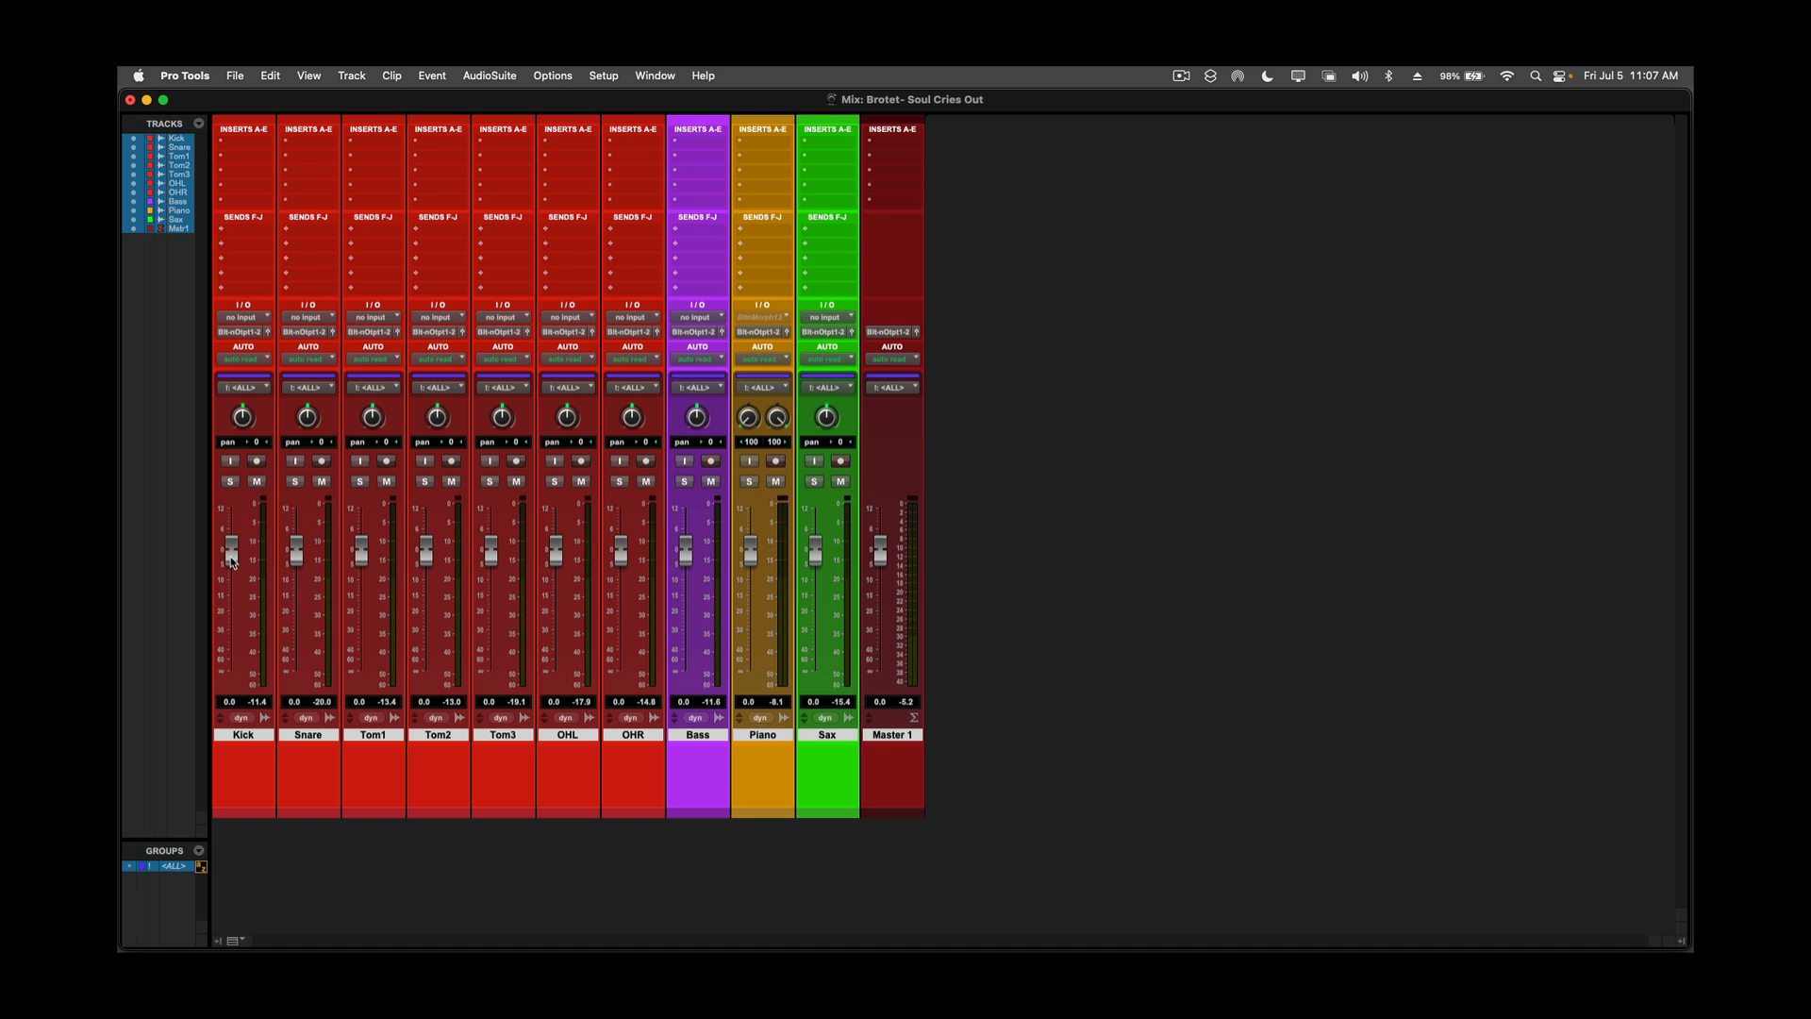
left_click_drag(232, 562, 233, 594)
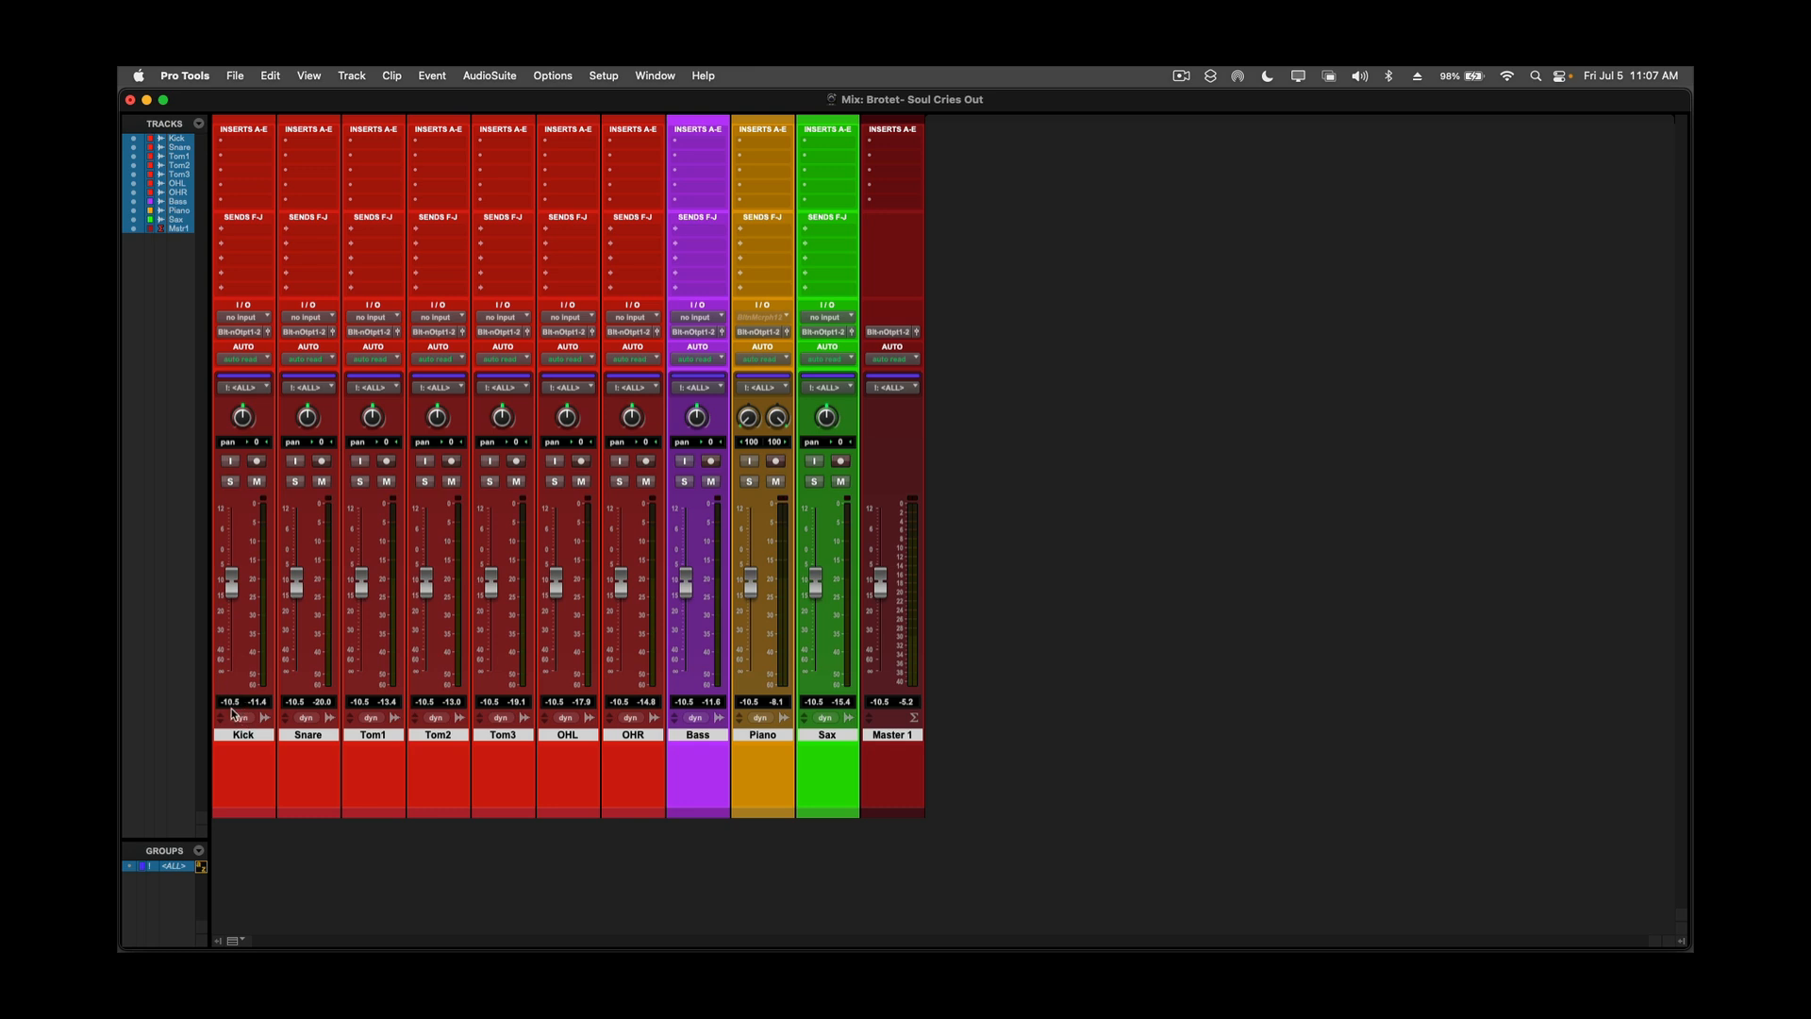
left_click(180, 870)
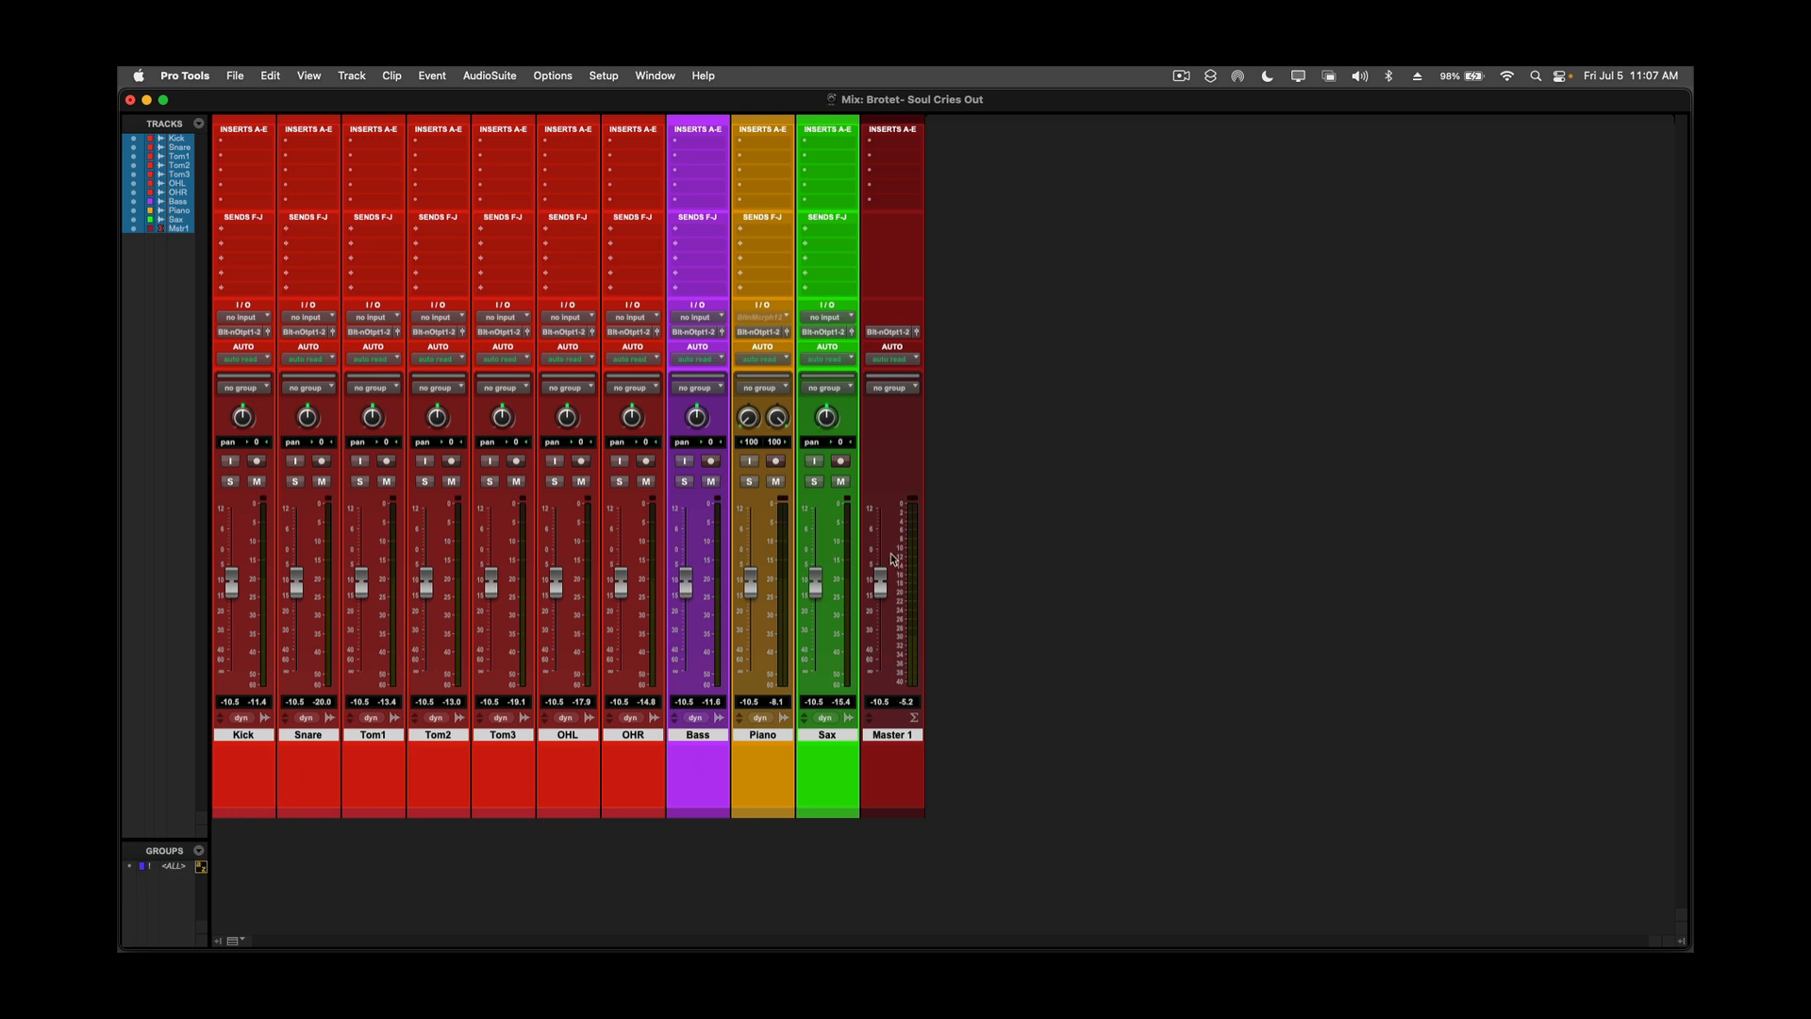
Return the Master 1 fader to 0.0 dB and leave only that track selected.
left_click_drag(882, 587, 880, 556)
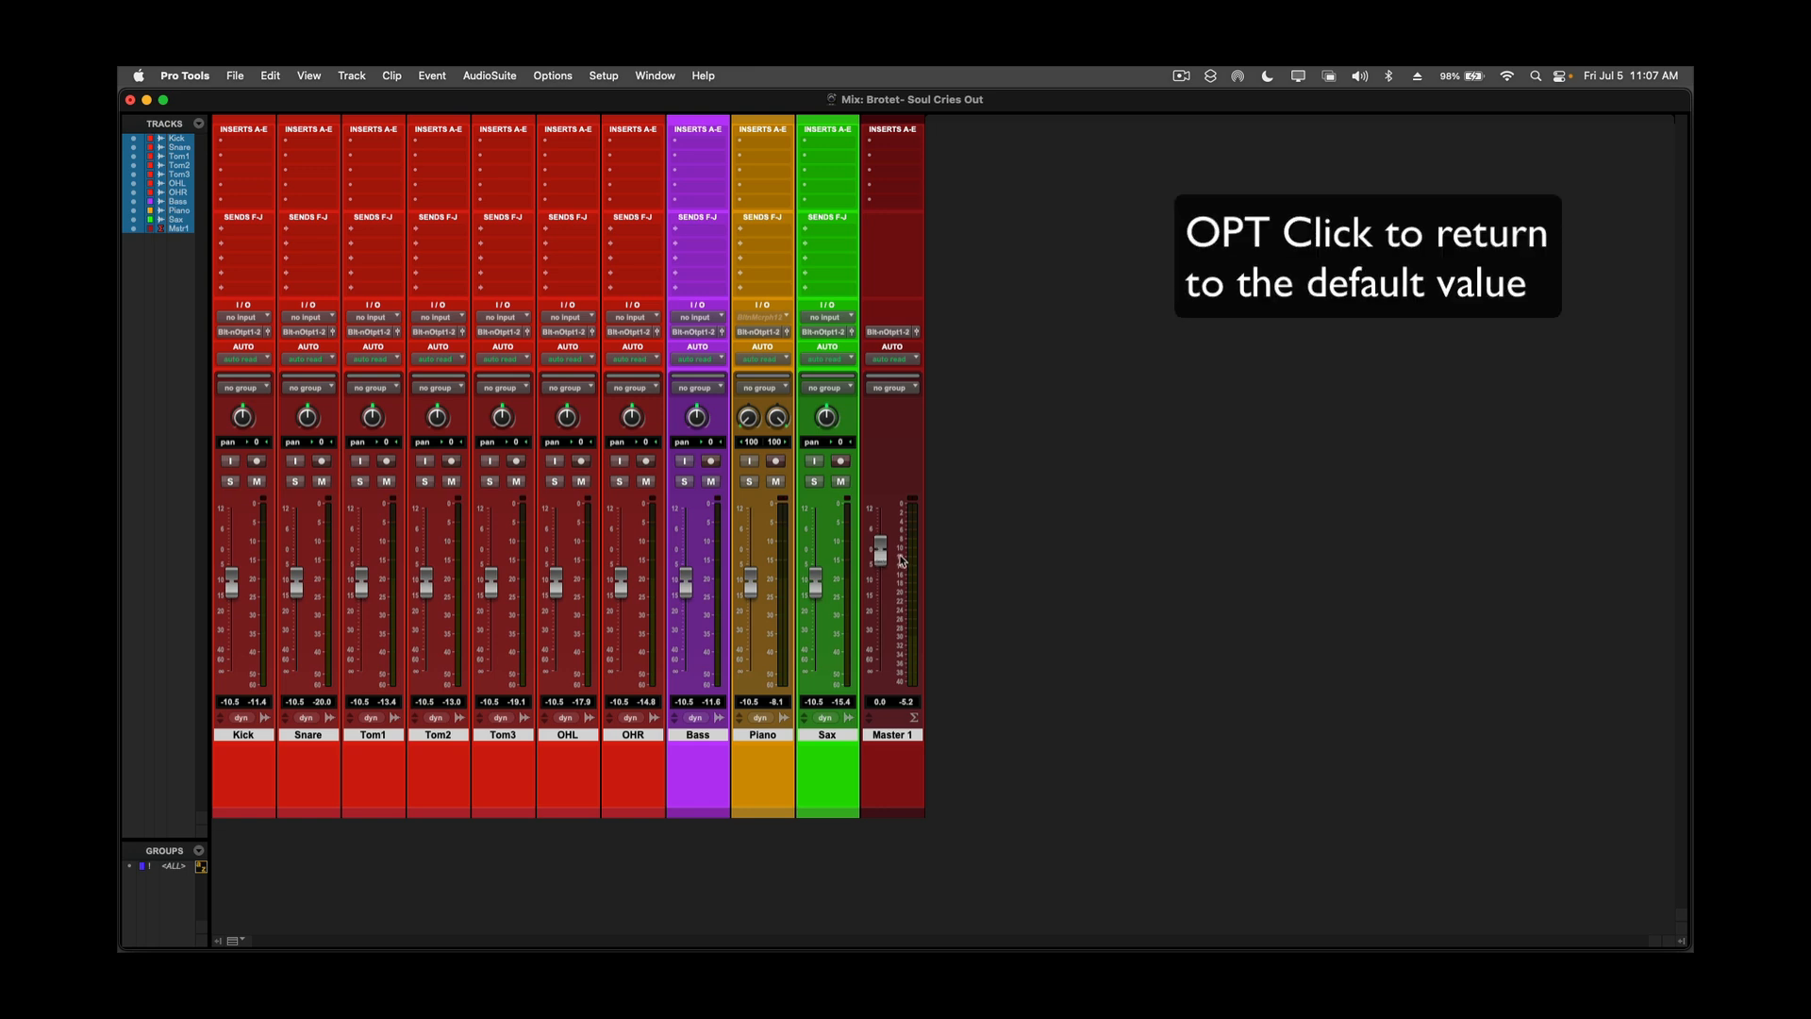
left_click(903, 739, "super")
left_click(903, 738)
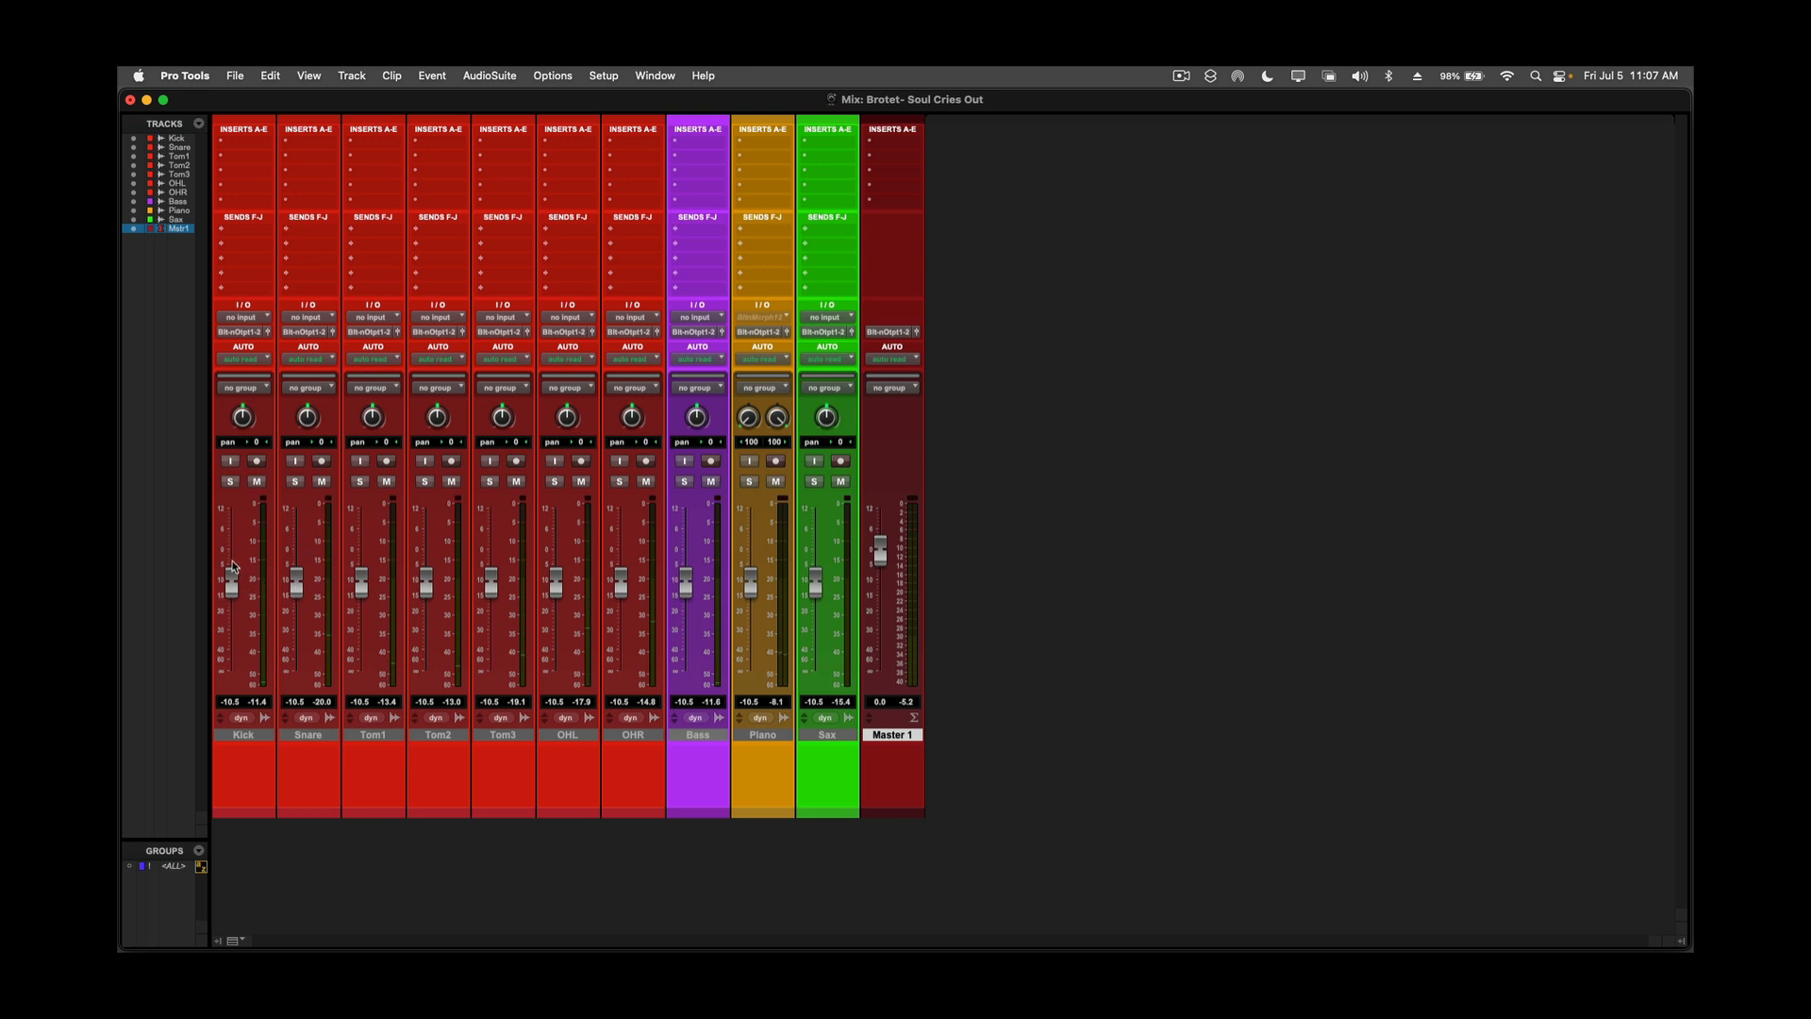
Solo Kick and Snare during playback and raise their faders to -6.5 dB and -3.3 dB.
key("space")
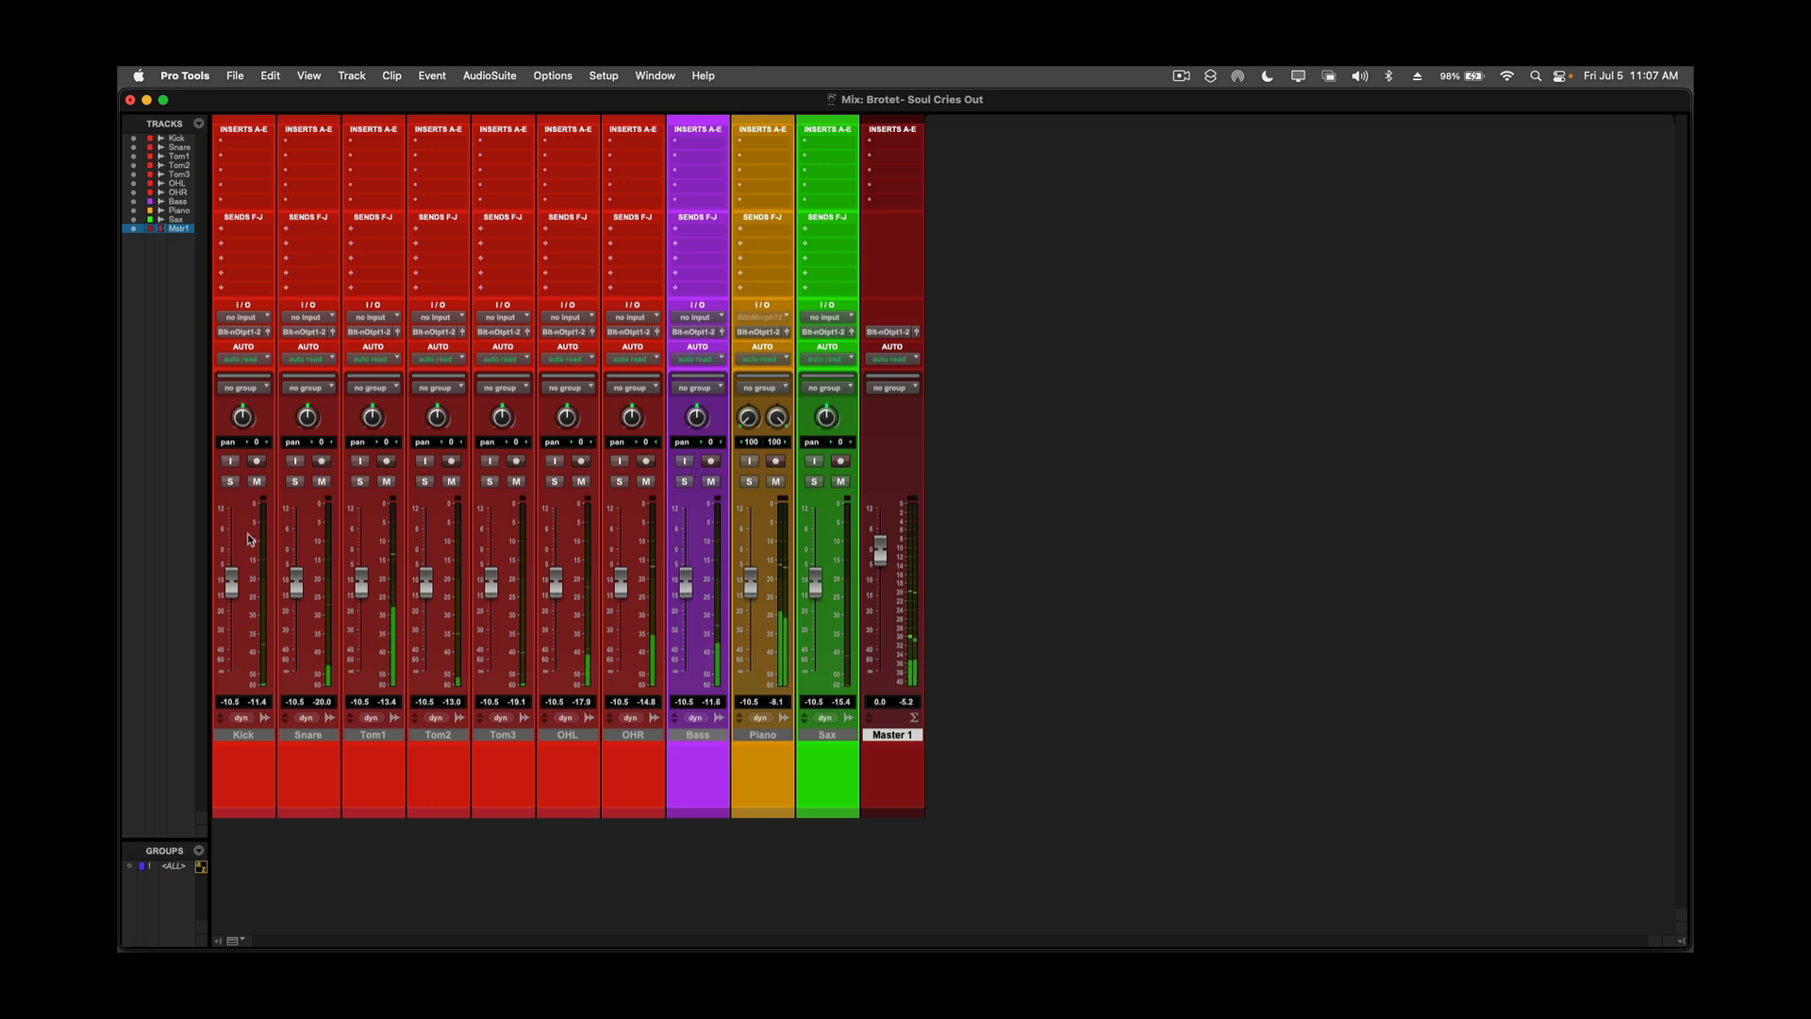
left_click(229, 481)
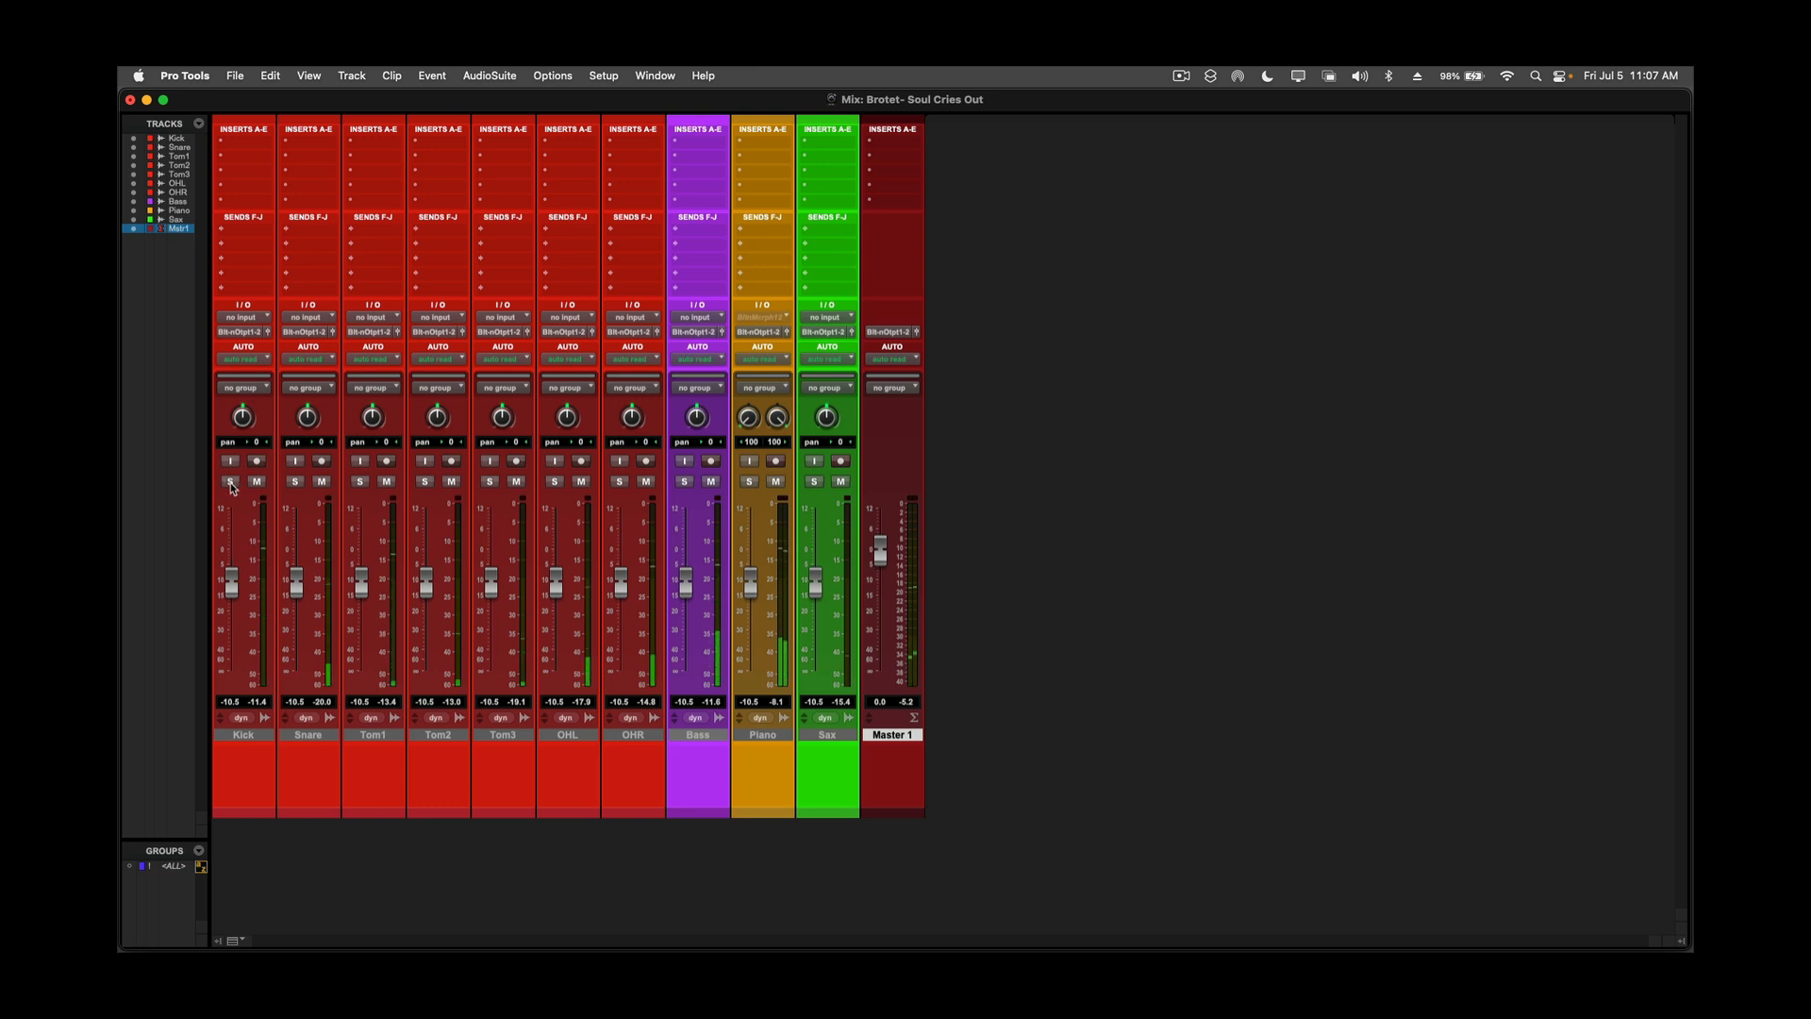
left_click(296, 482)
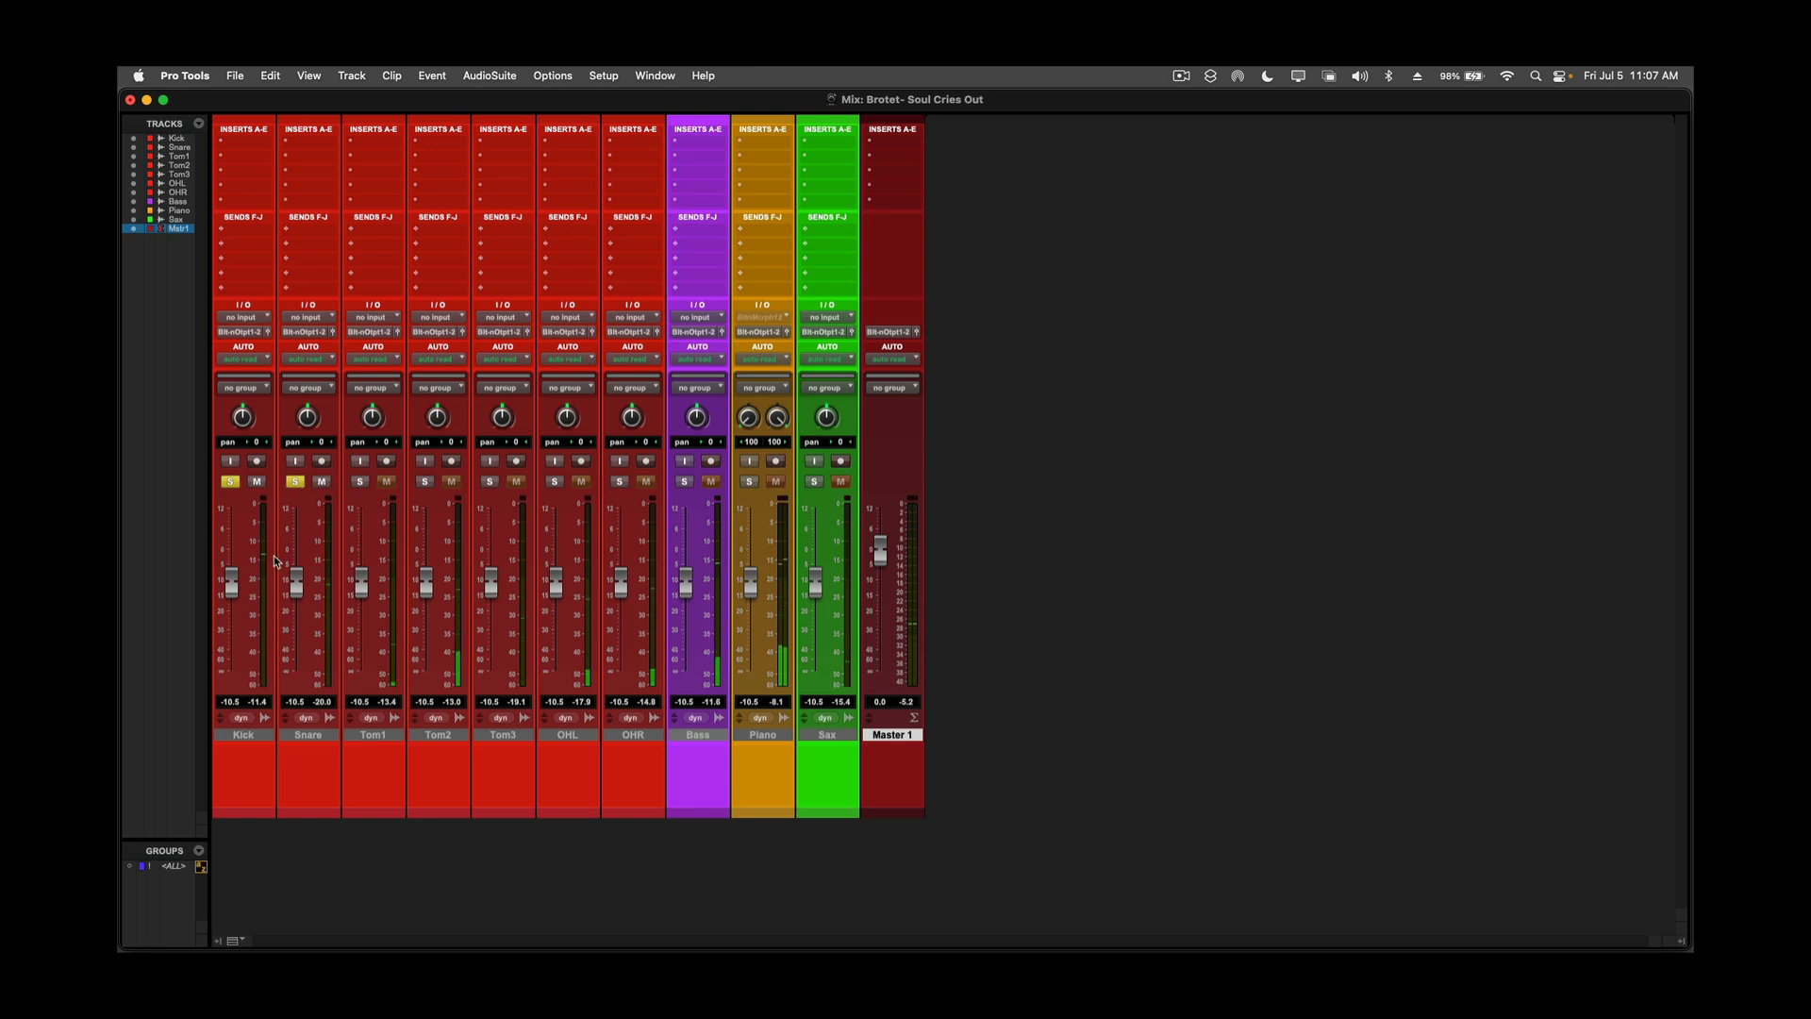
left_click_drag(231, 591, 296, 570)
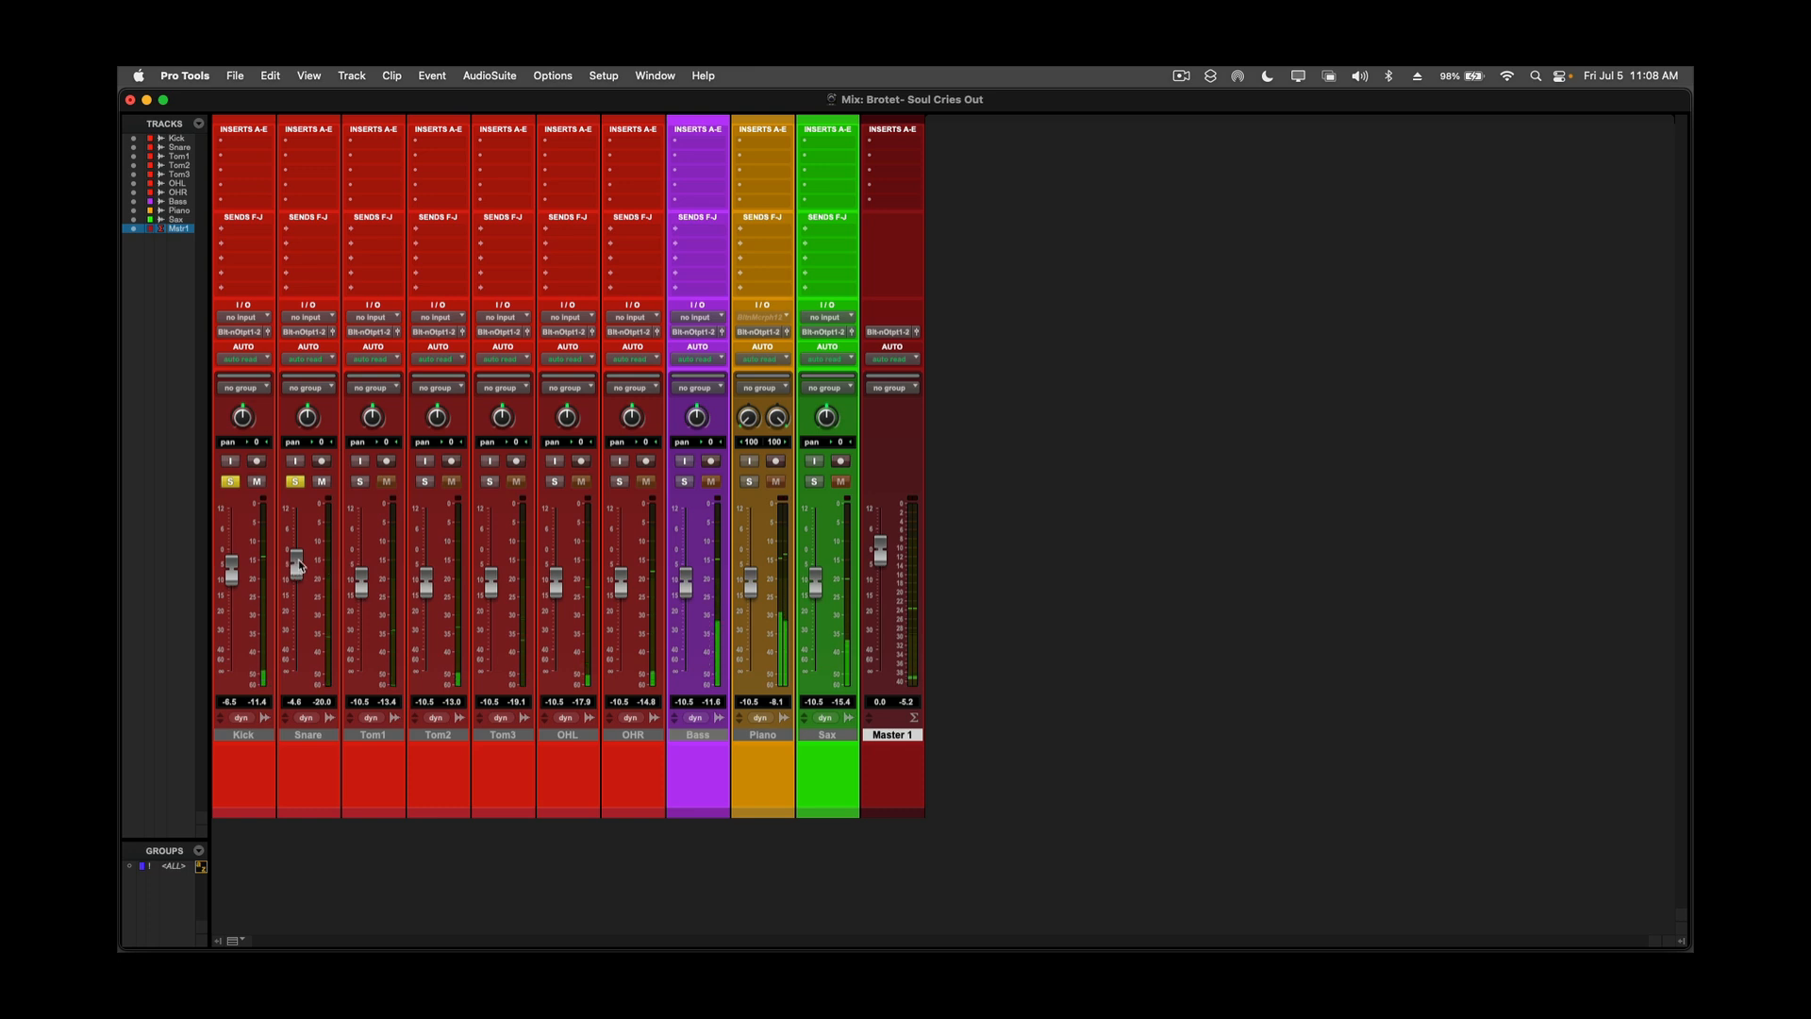
left_click_drag(293, 564, 294, 559)
Add both overheads to the solo and raise OHL to about -4.6 dB and OHR to about -3.8 dB.
left_click(554, 482)
left_click(622, 482)
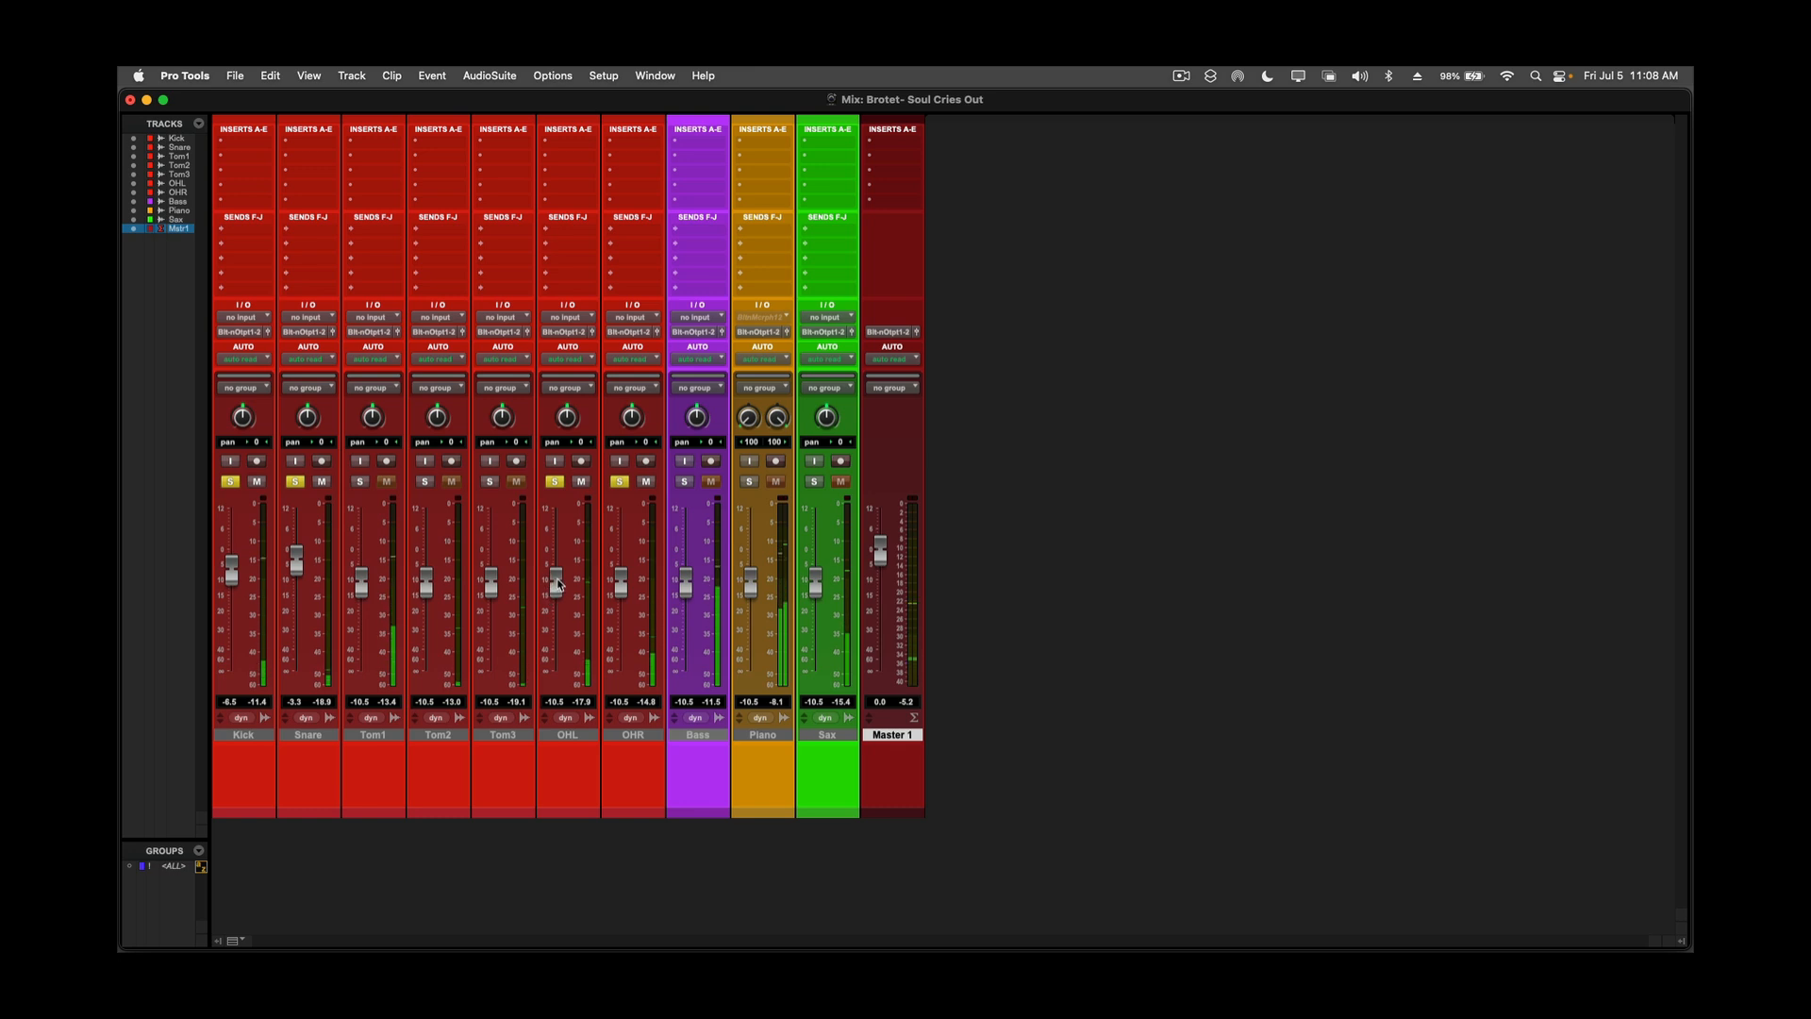
left_click_drag(556, 586, 621, 558)
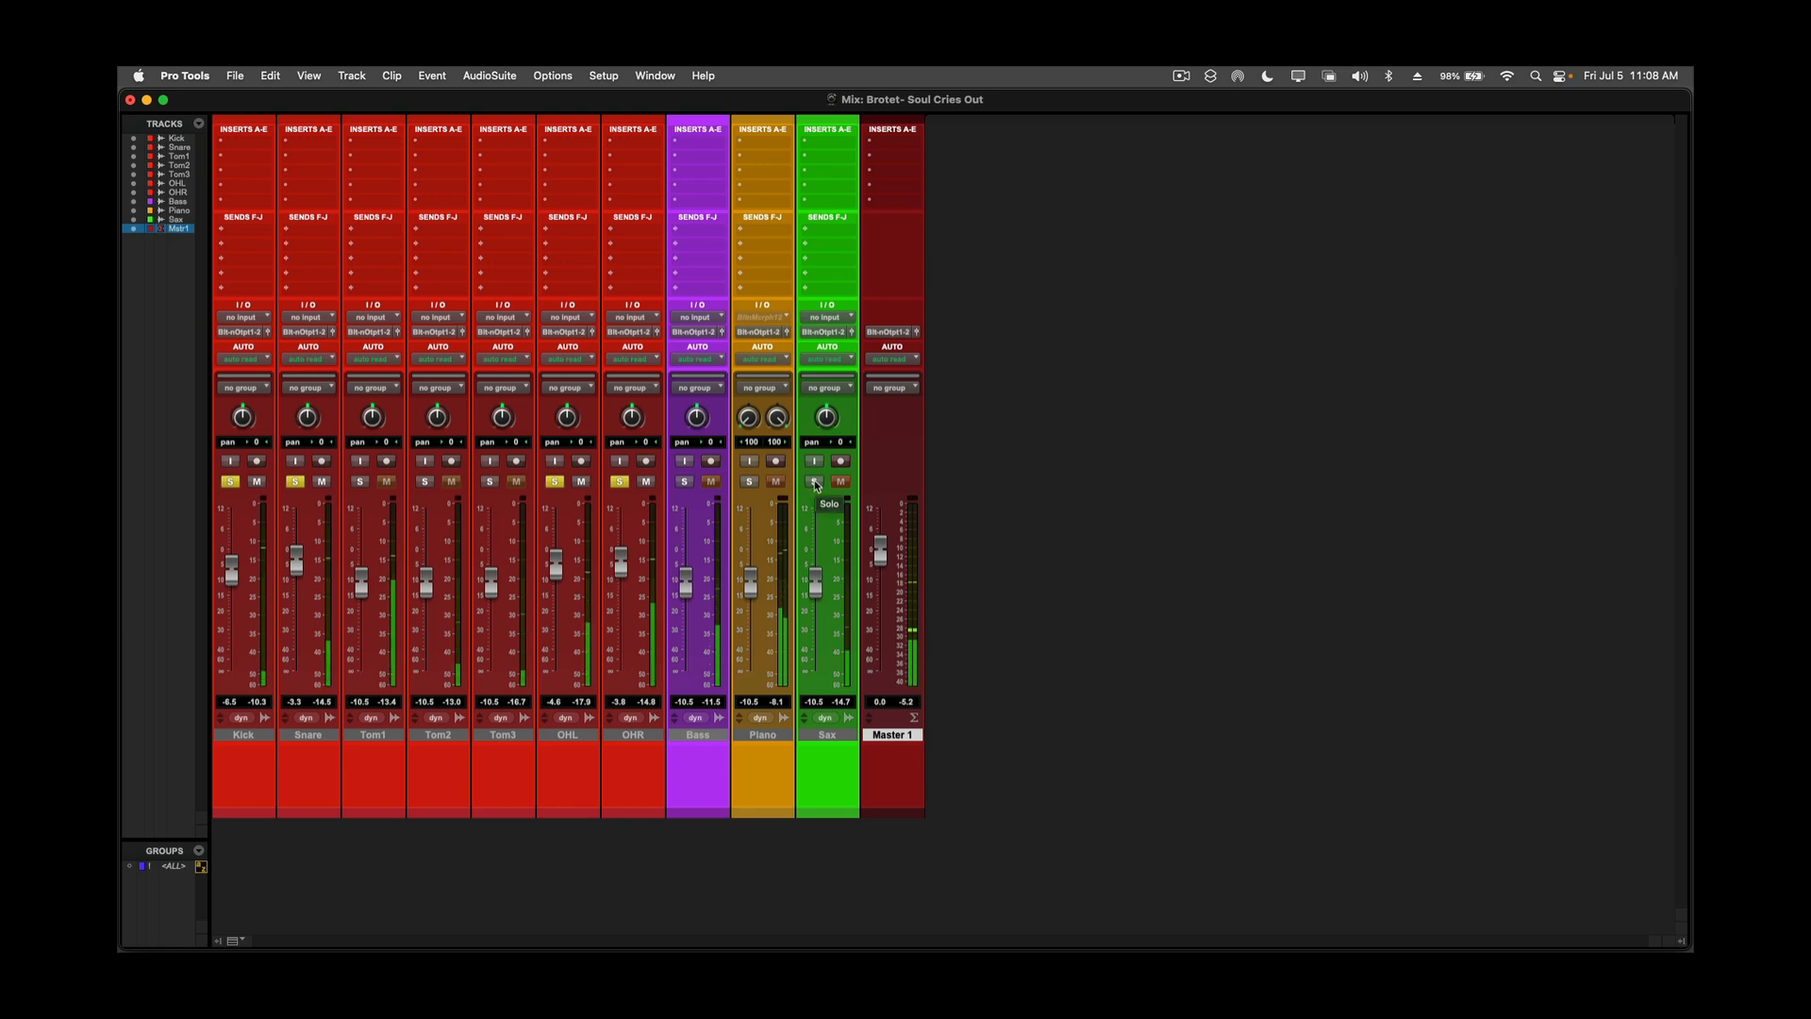
Stop playback, place the playback start where the Sax enters at 0:16.266 in the Edit window, and return to the Mix window.
key("super+equal")
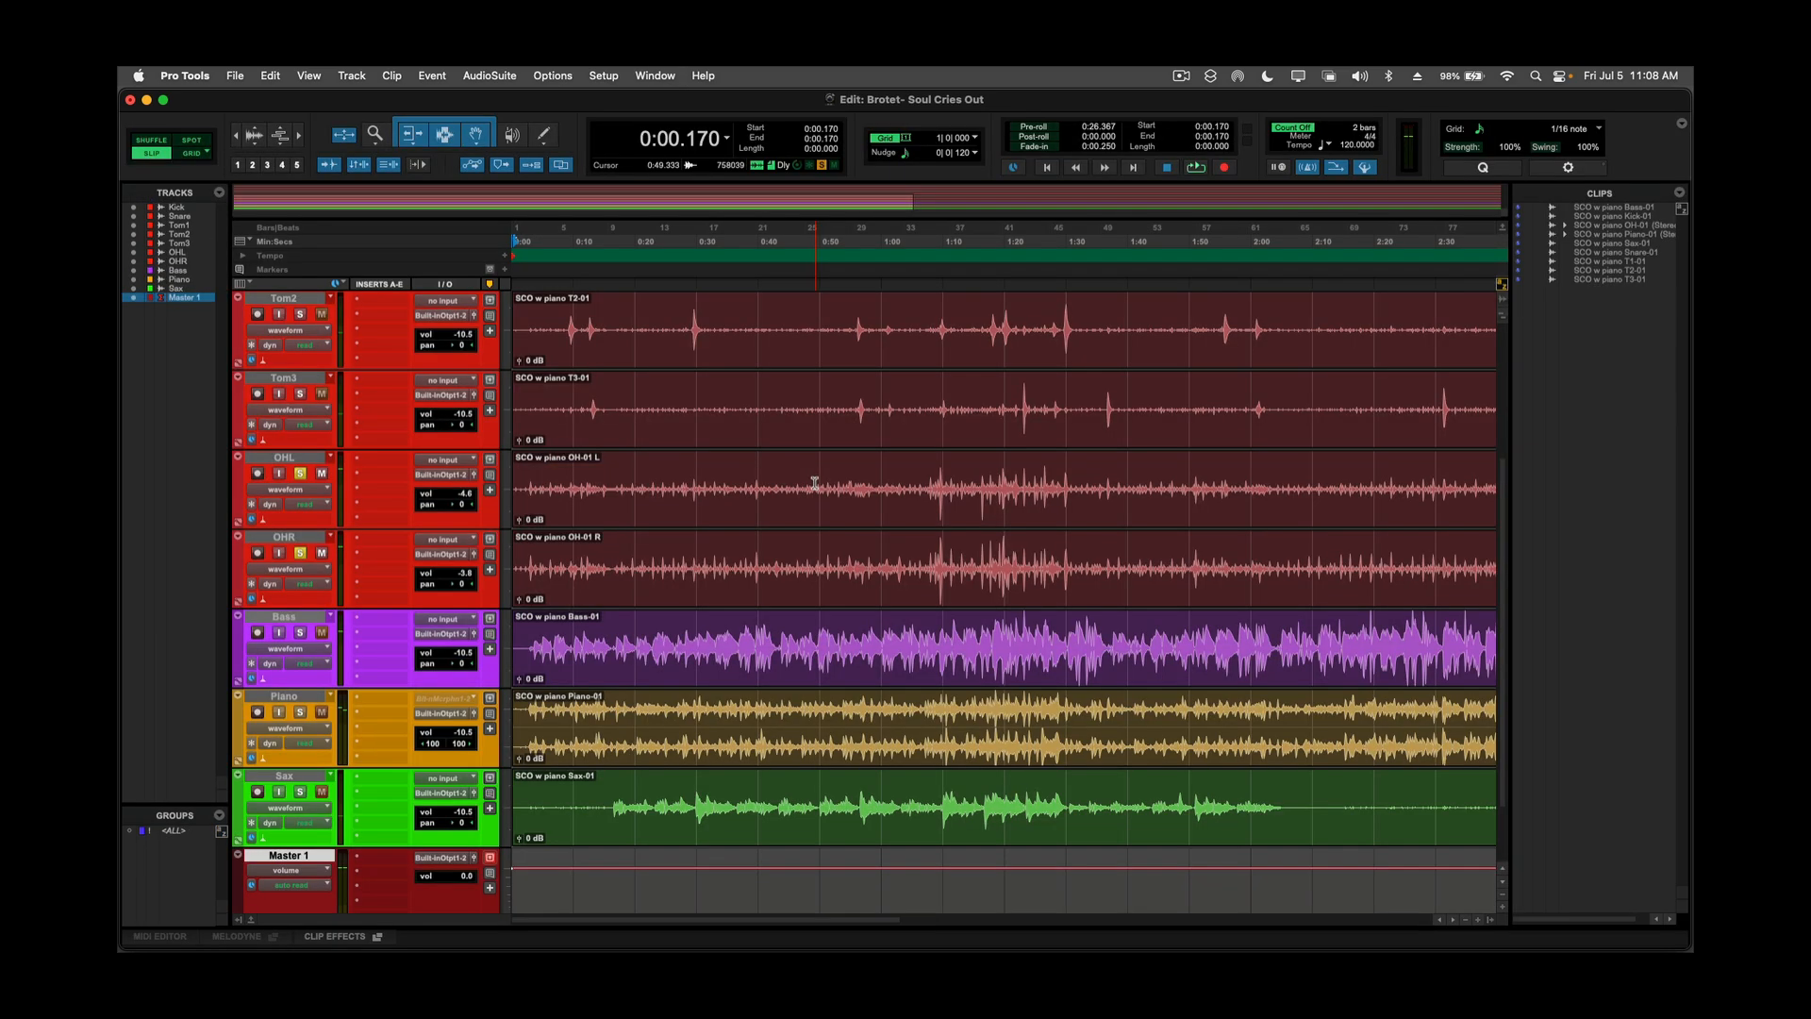
left_click(613, 785)
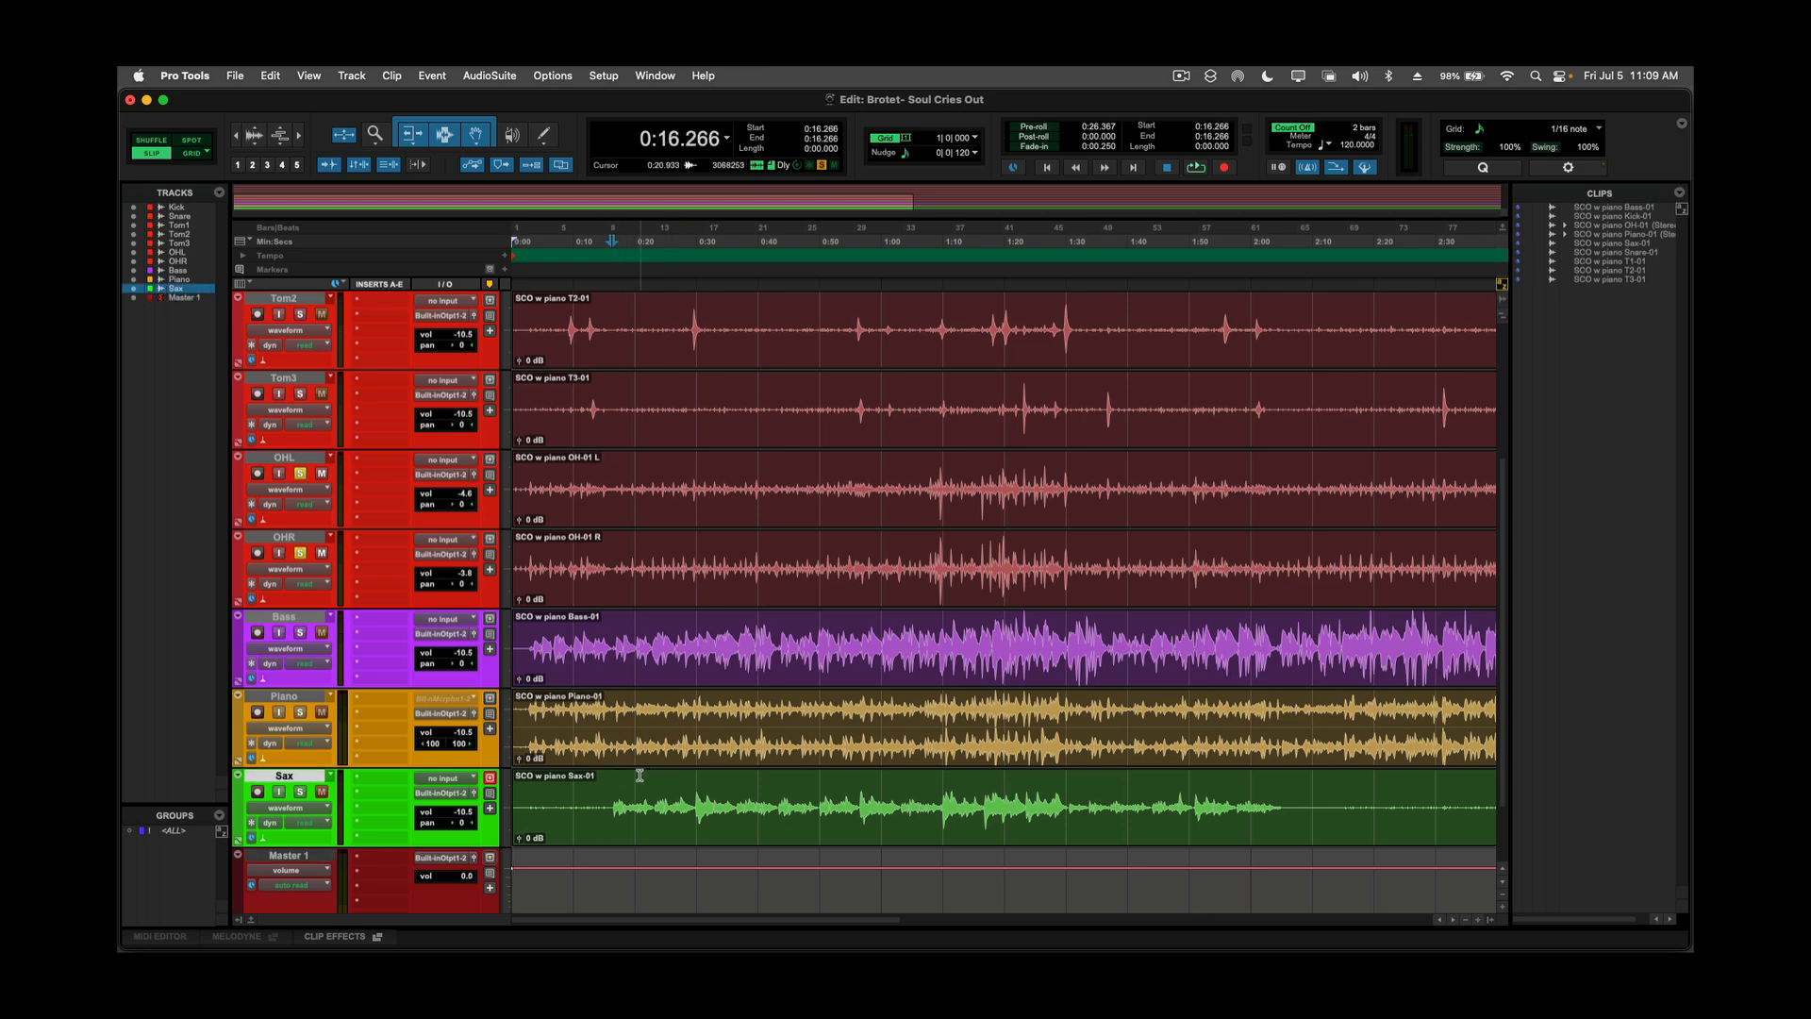
key("super+equal")
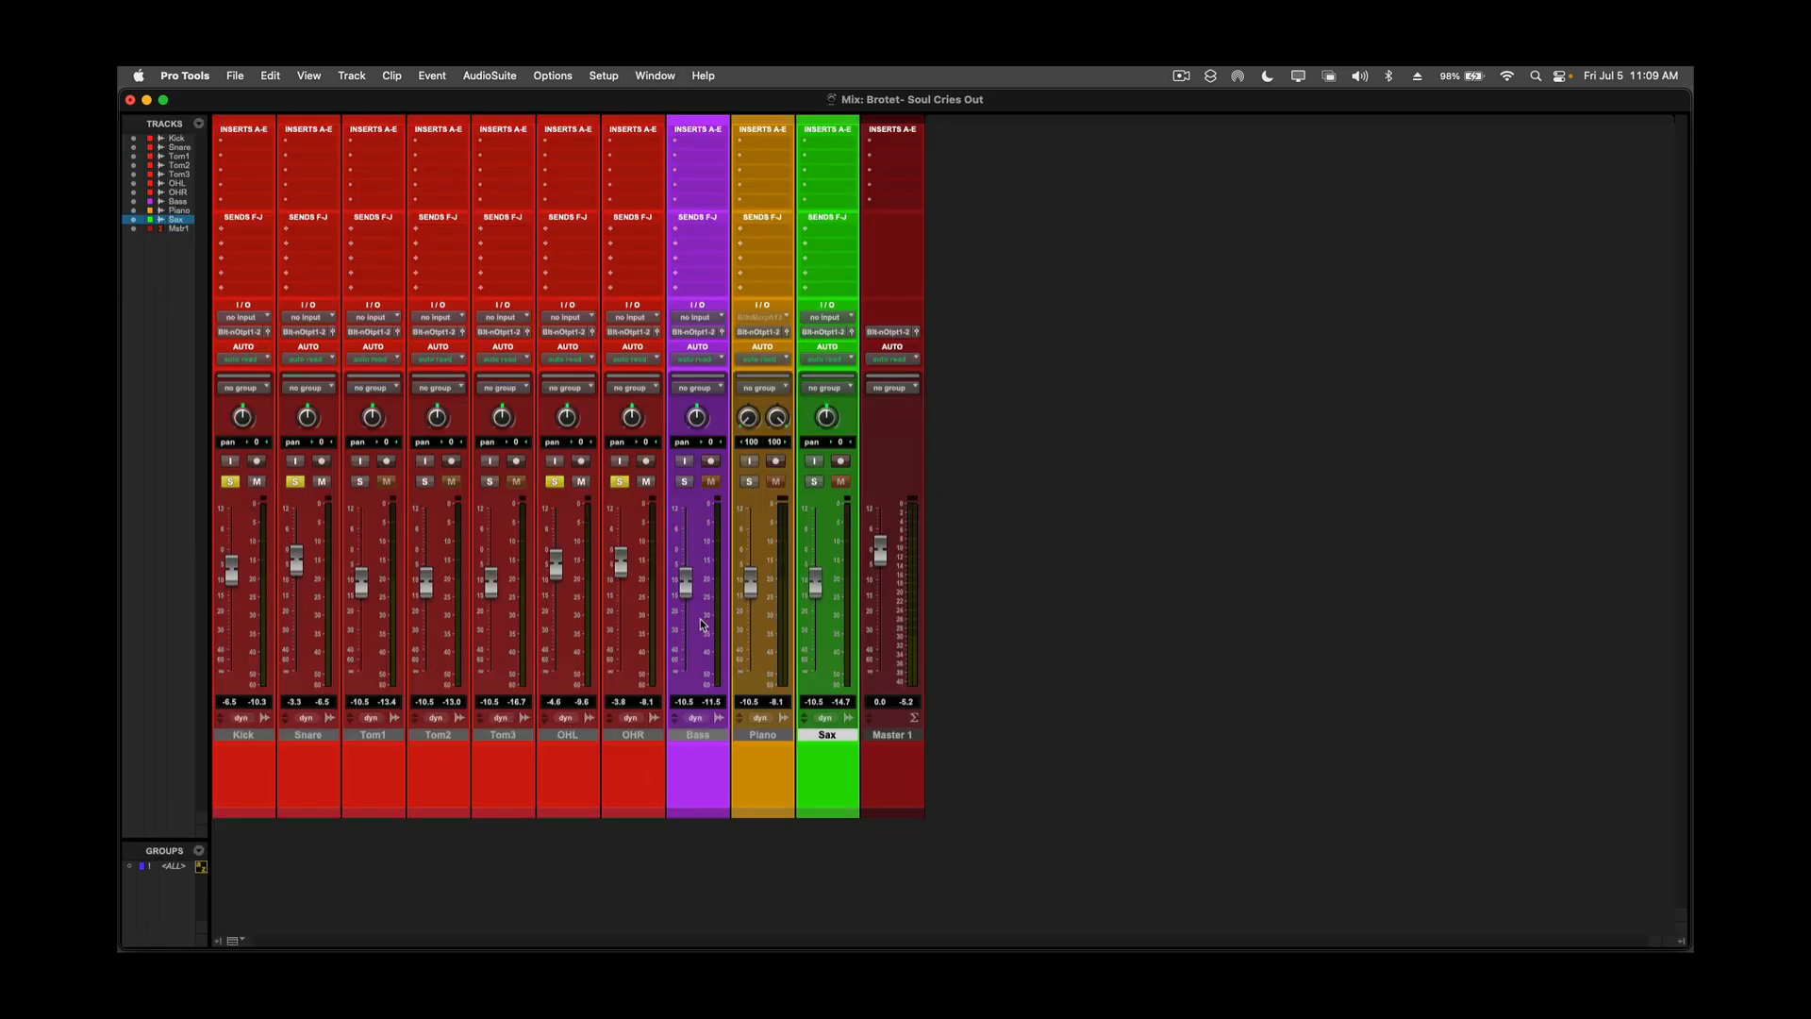
Add Sax to the solo and raise its fader to -0.1 dB during playback.
left_click(812, 482)
key("space")
left_click_drag(819, 583, 813, 547)
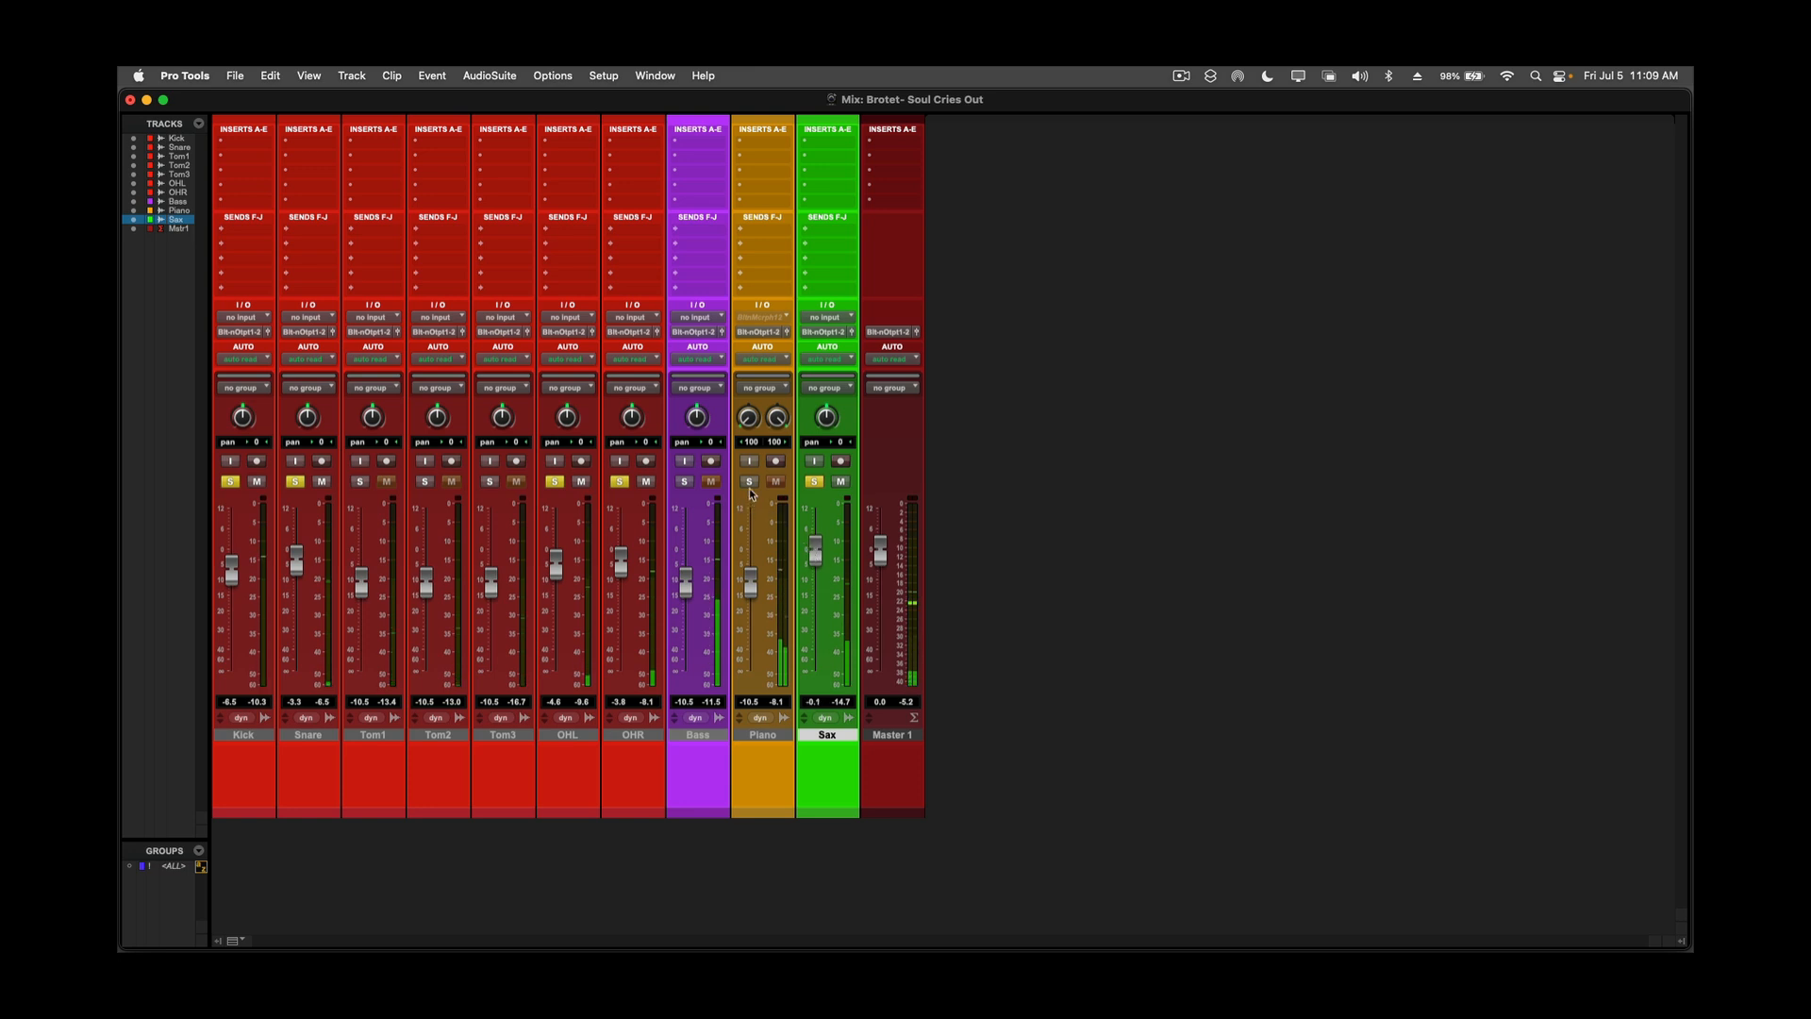
Add Bass and Piano to the solo, setting their faders to -7.0 dB and -12.3 dB.
left_click(681, 482)
left_click_drag(681, 587, 689, 581)
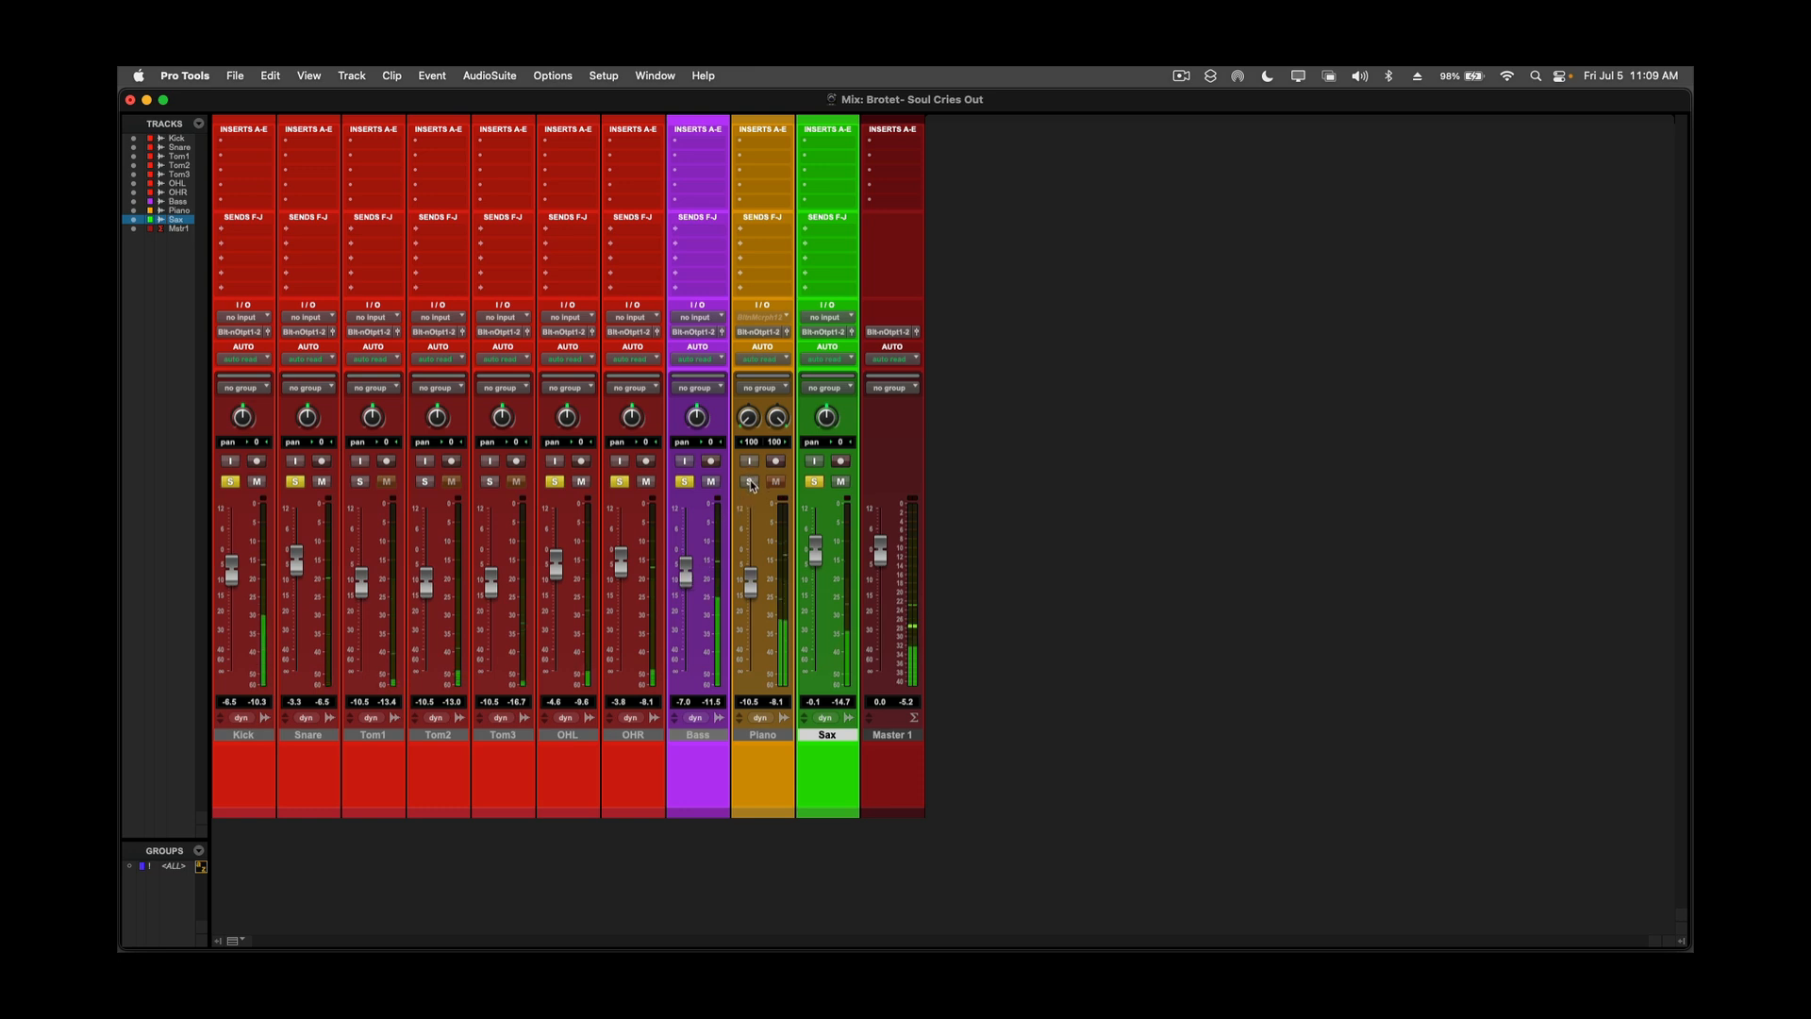
left_click(751, 482)
left_click_drag(752, 591, 752, 596)
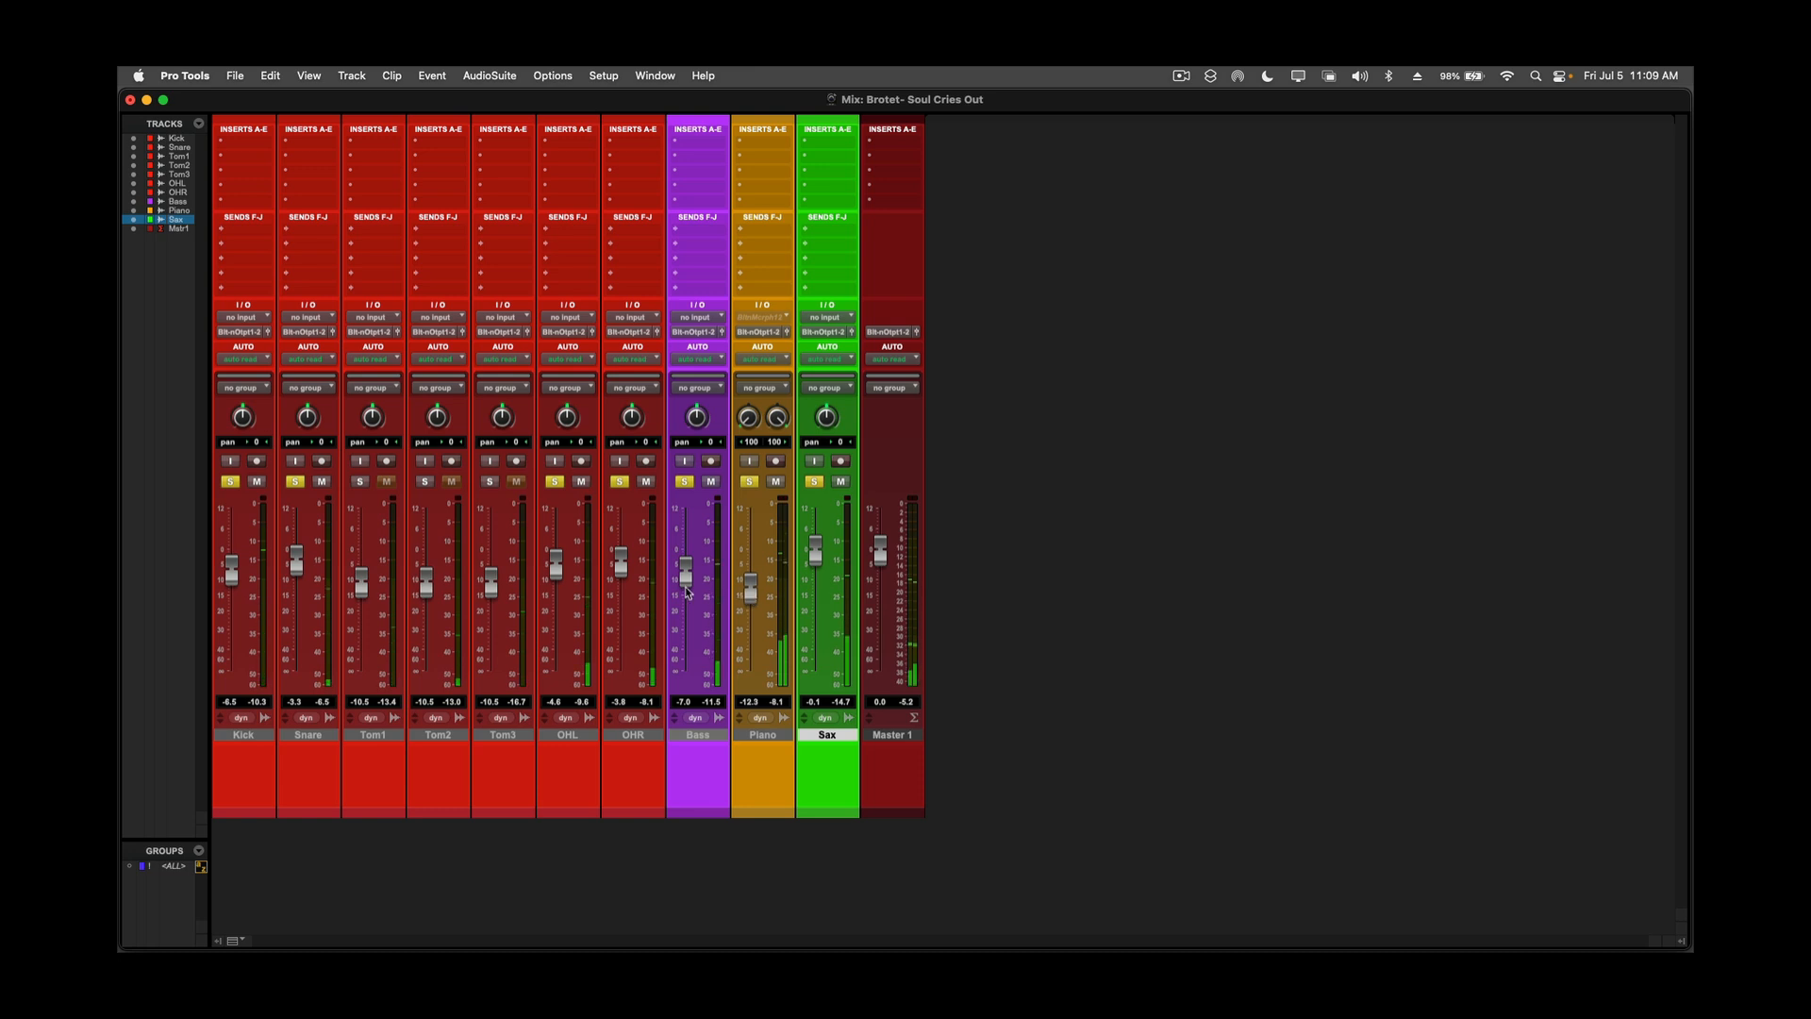
Add the three tom tracks to the solo and clear the solo on all tracks.
left_click(362, 483)
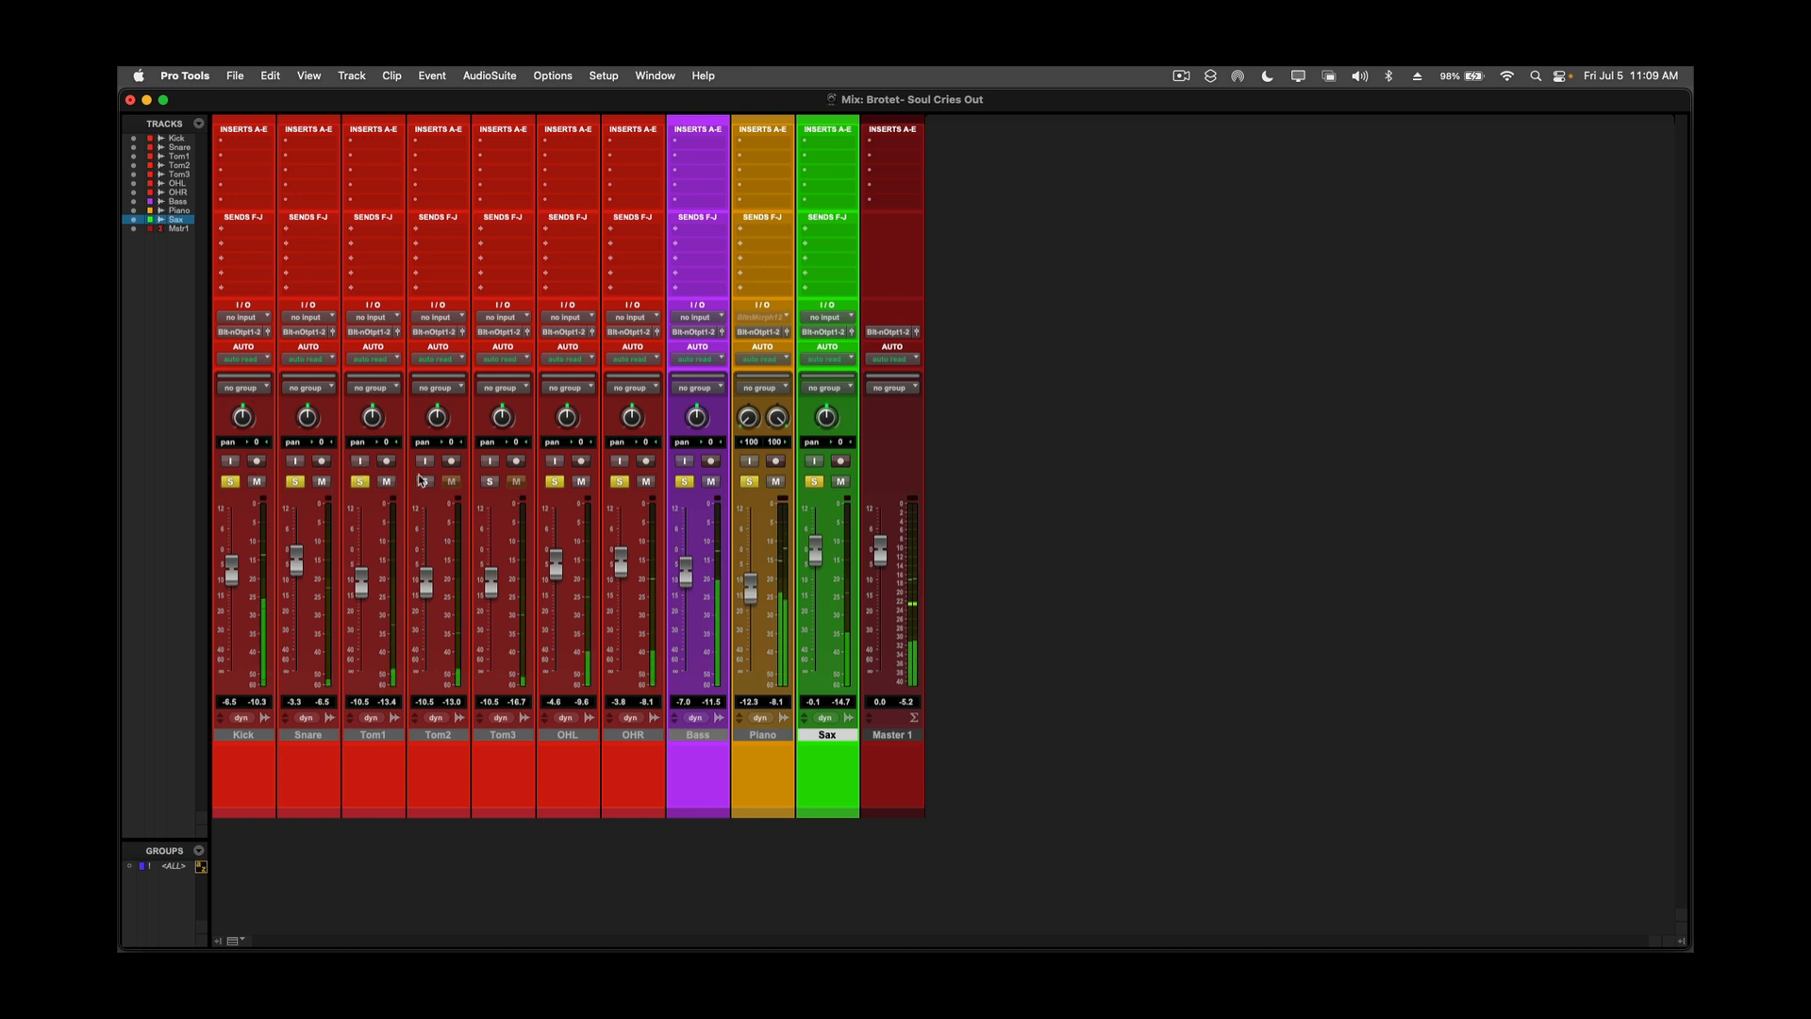
left_click(425, 482)
left_click(489, 481)
left_click(489, 481, "alt")
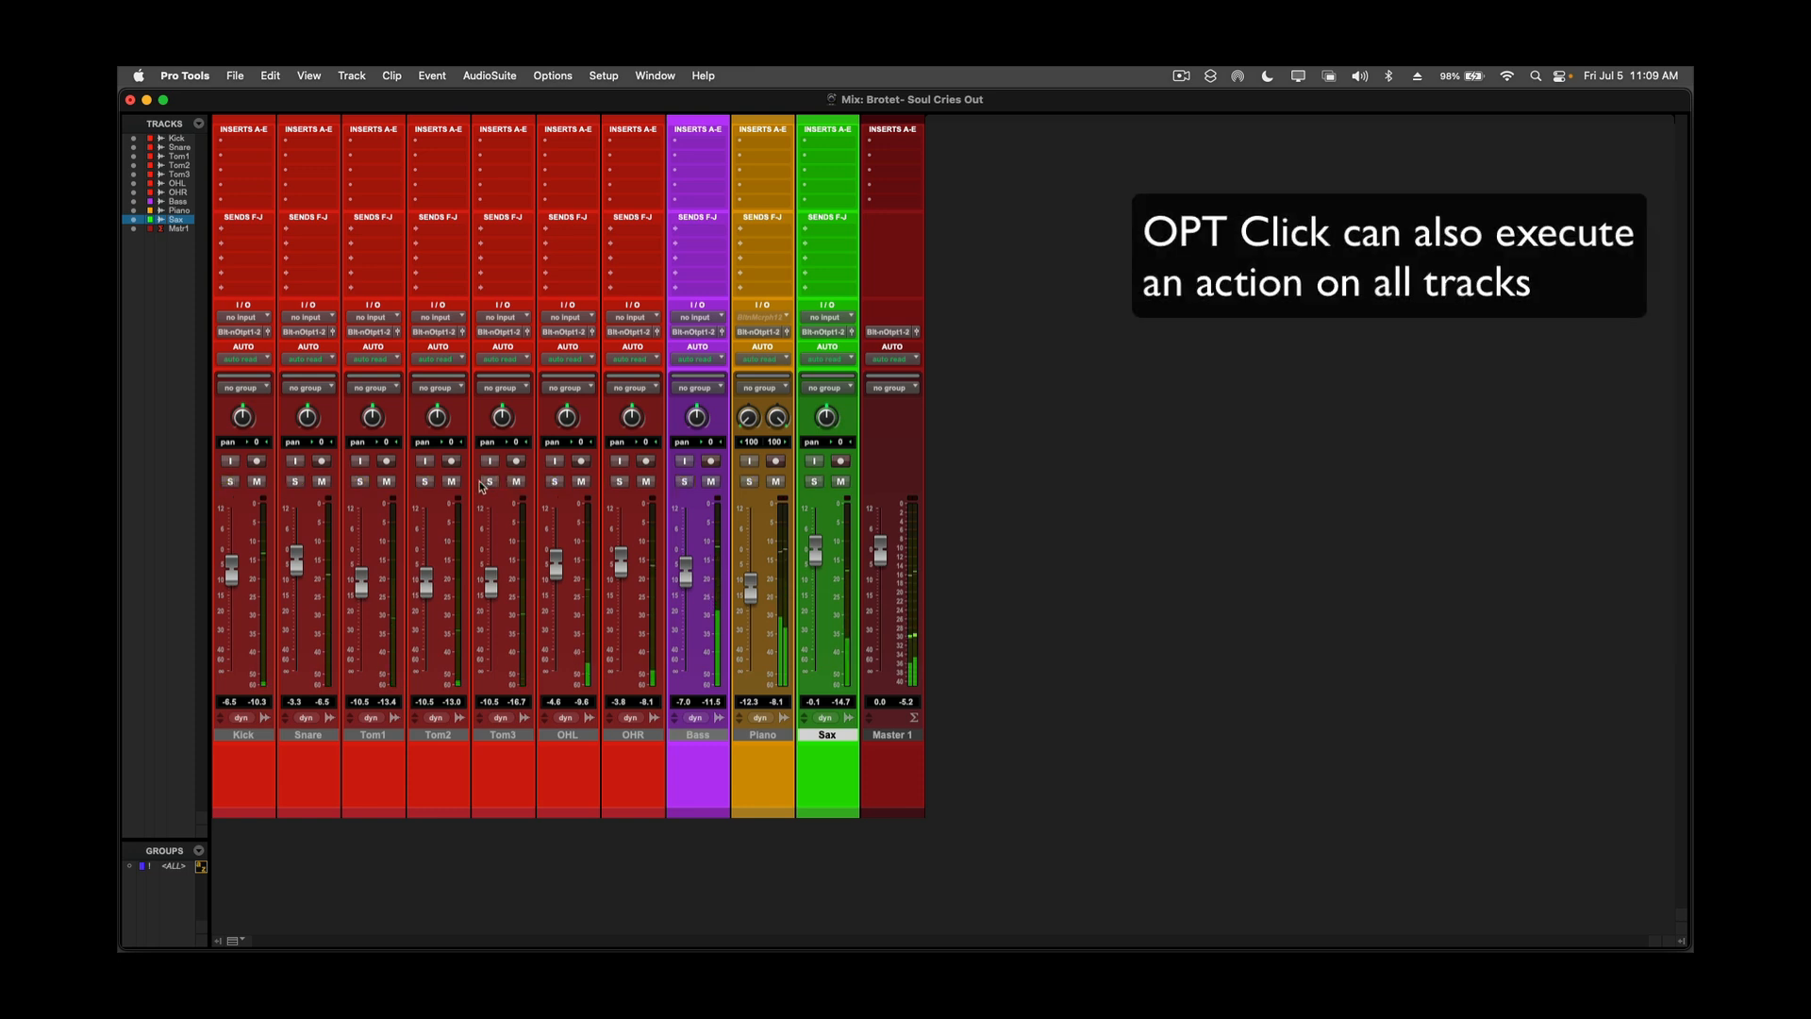